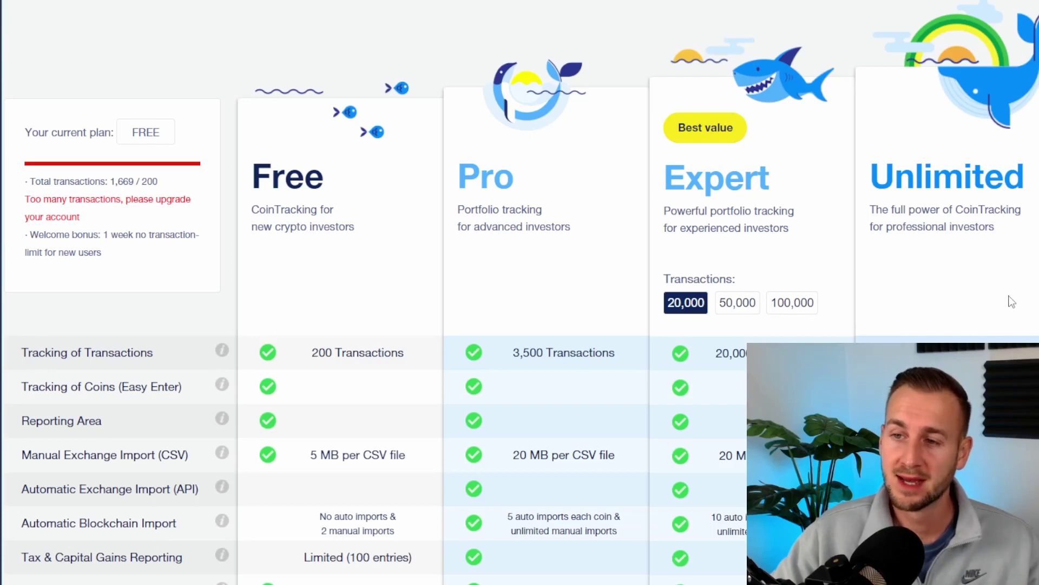
{"action": "middle_click", "coordinate": [1011, 301]}
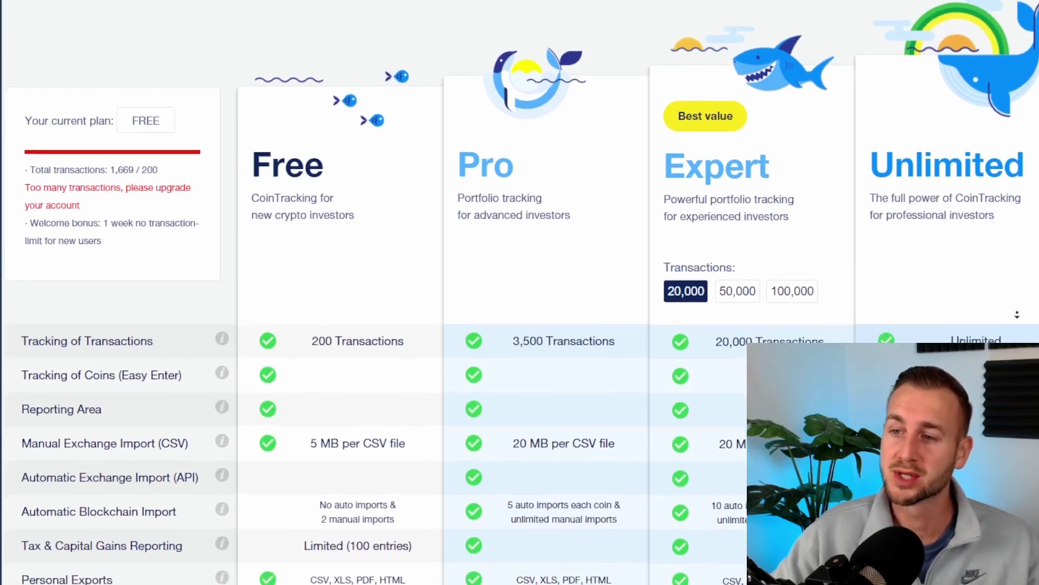
{"action": "middle_click", "coordinate": [1018, 314]}
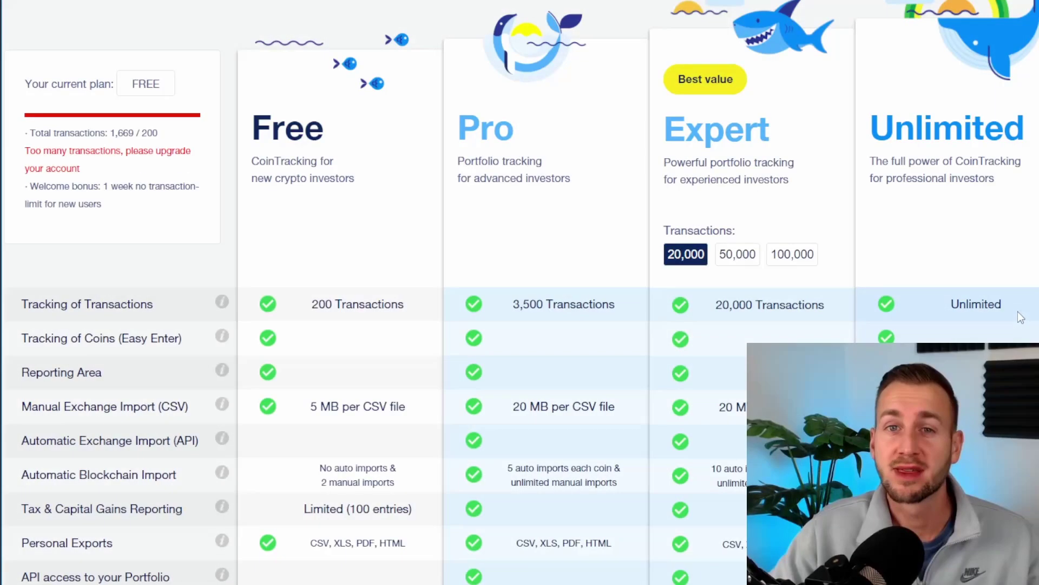
{"action": "middle_click", "coordinate": [1018, 311]}
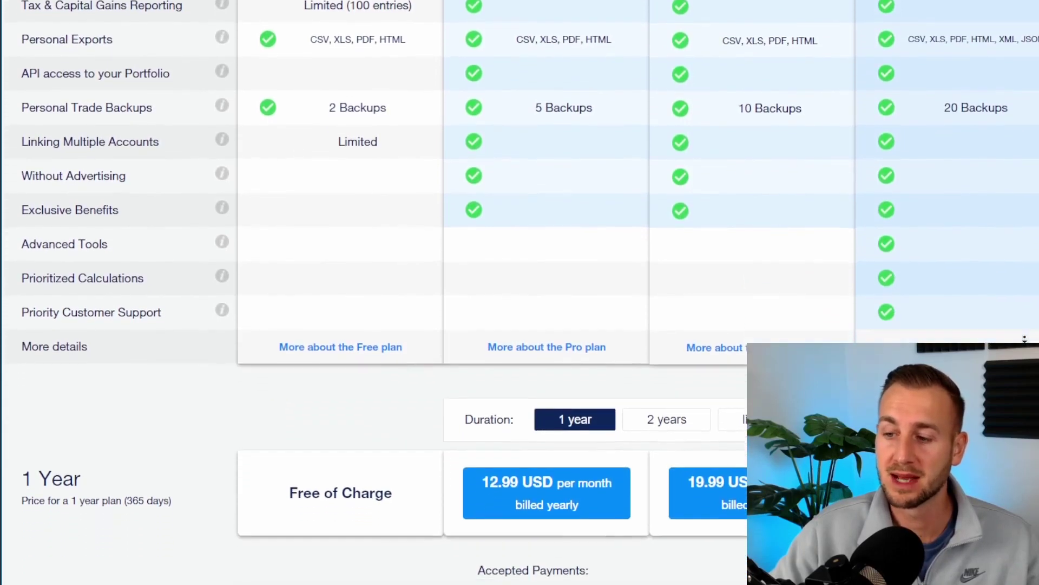
- Mark the 155.88 USD order total, then compare 2-year and lifetime plan prices (449.00, 1099.00, 6699.00 USD)
{"action": "scroll", "coordinate": [599, 146], "scroll_direction": "down", "scroll_amount": 5}
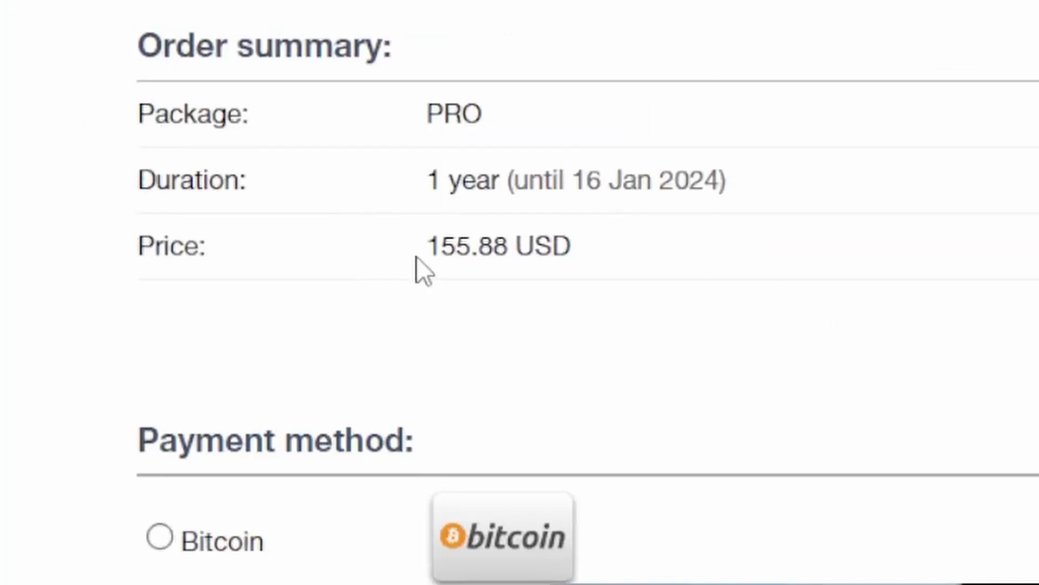
{"action": "left_click_drag", "start_coordinate": [426, 248], "coordinate": [575, 250]}
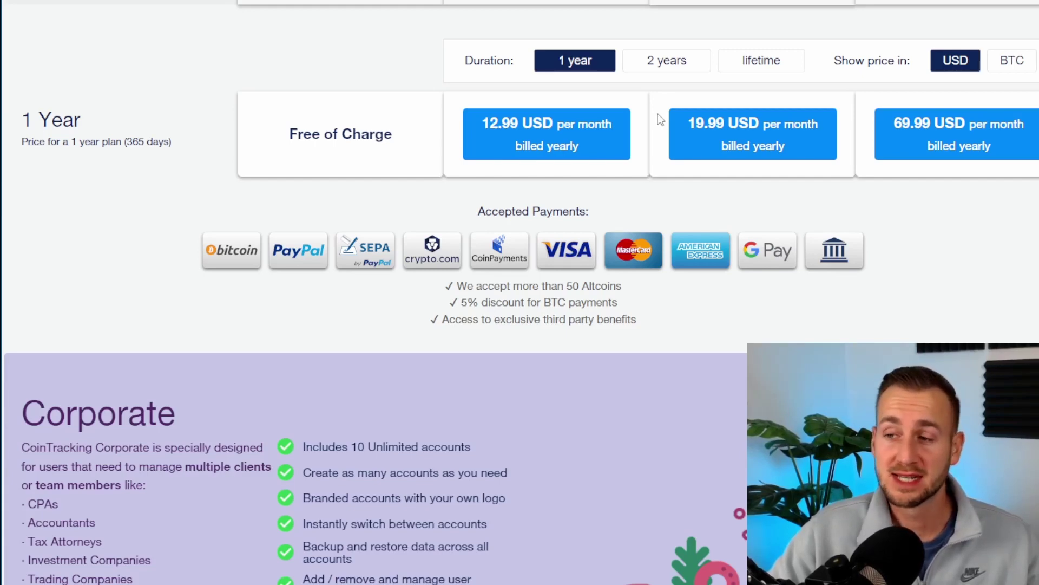
{"action": "left_click", "coordinate": [668, 73]}
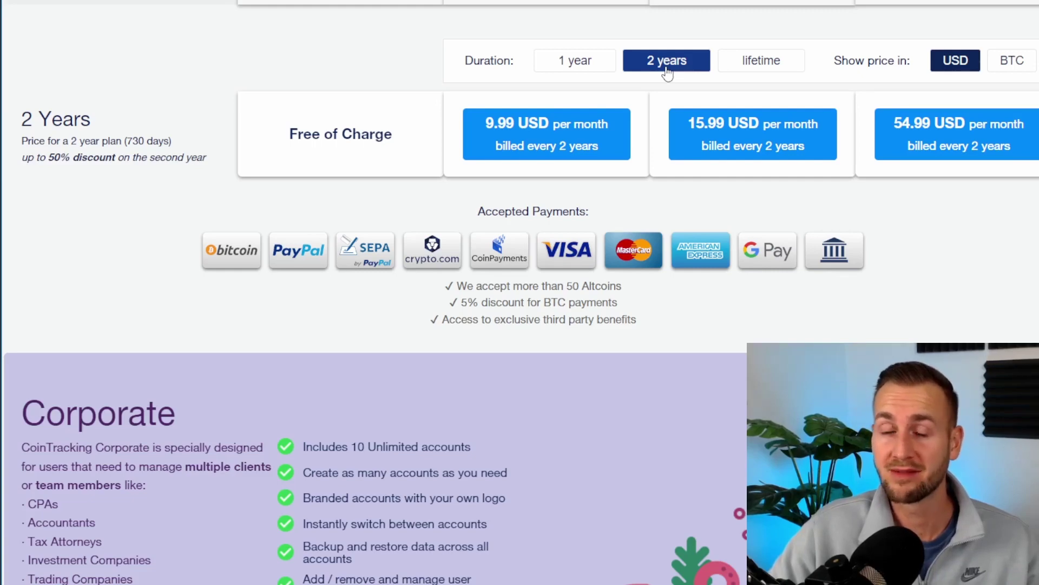
{"action": "left_click", "coordinate": [744, 75]}
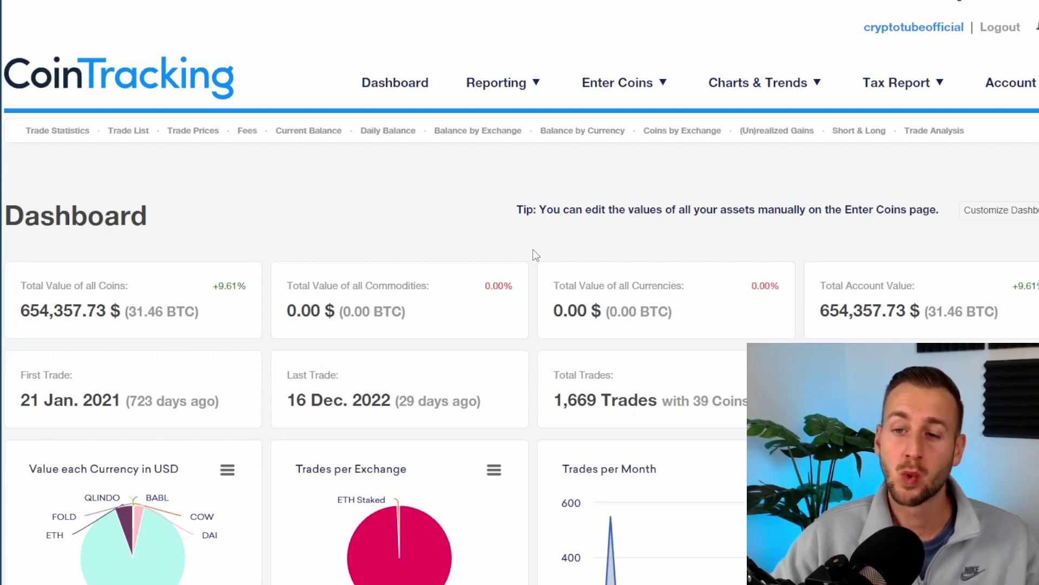
- Scroll through the Dashboard charts, Current Balance table and timeline, then back to the top
{"action": "scroll", "coordinate": [534, 250], "scroll_direction": "down", "scroll_amount": 4}
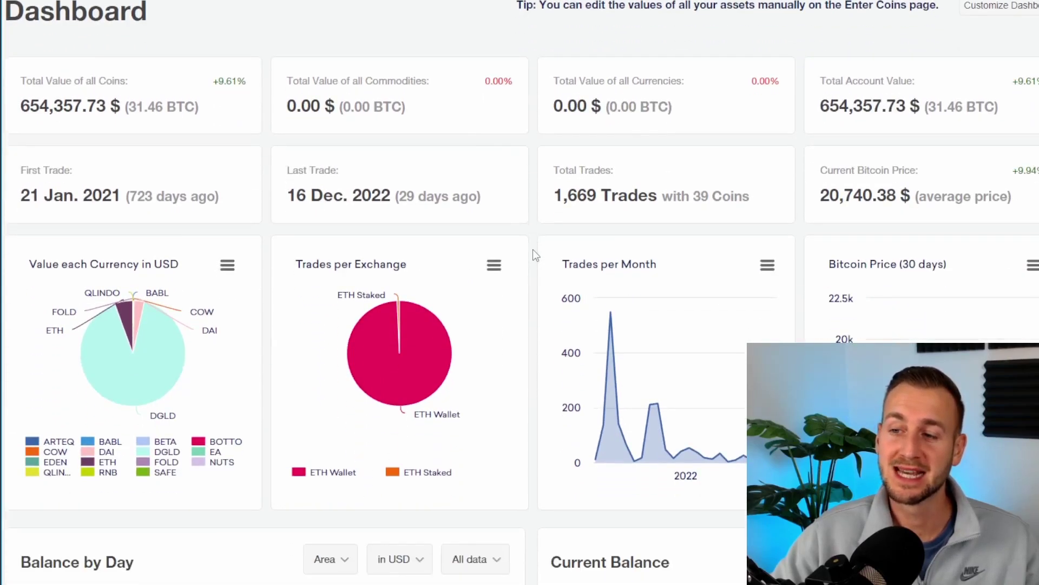
{"action": "scroll", "coordinate": [534, 255], "scroll_direction": "down", "scroll_amount": 1}
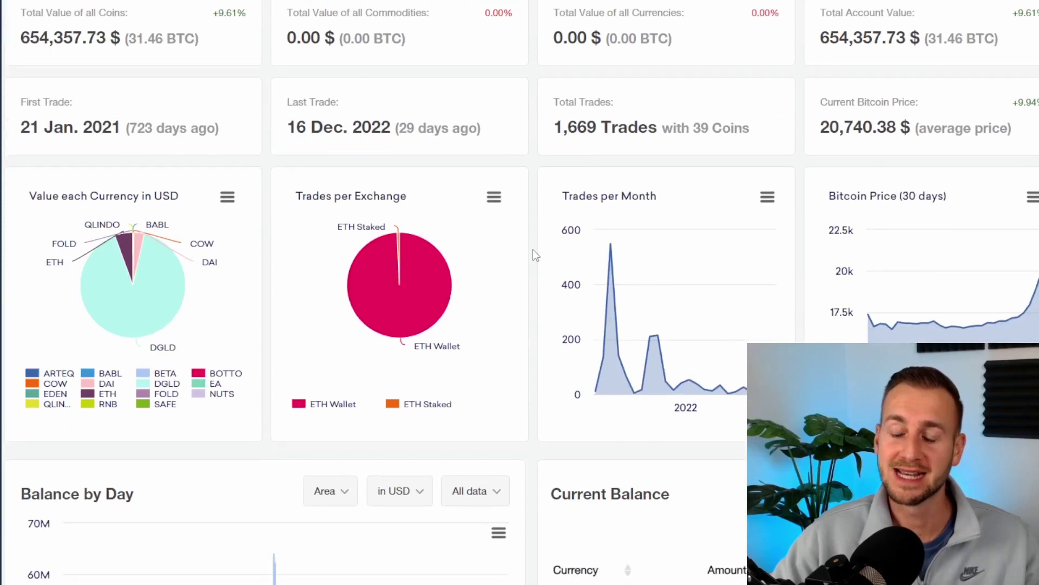
{"action": "scroll", "coordinate": [533, 250], "scroll_direction": "down", "scroll_amount": 6}
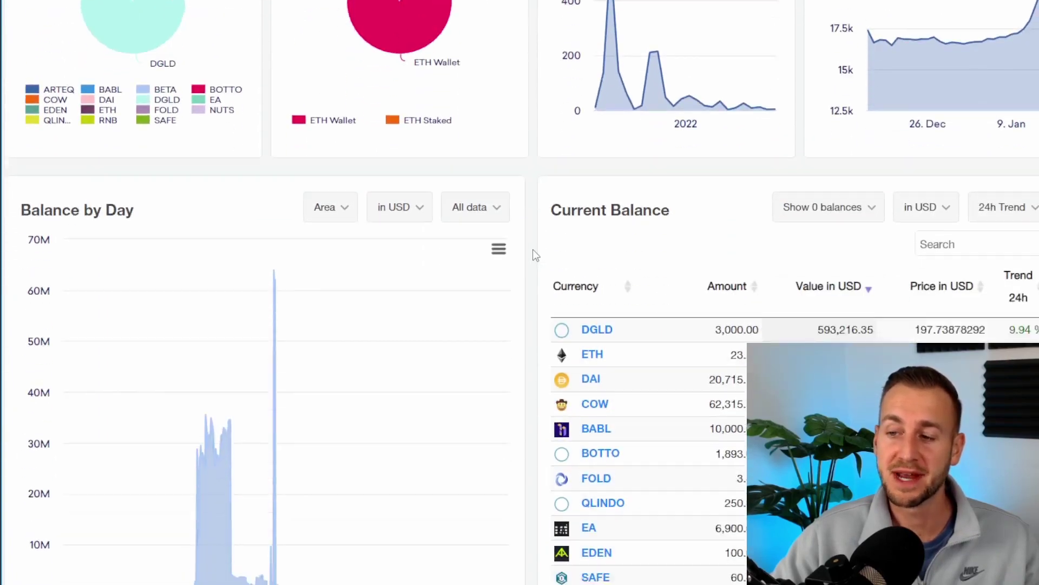
{"action": "scroll", "coordinate": [533, 255], "scroll_direction": "down", "scroll_amount": 4}
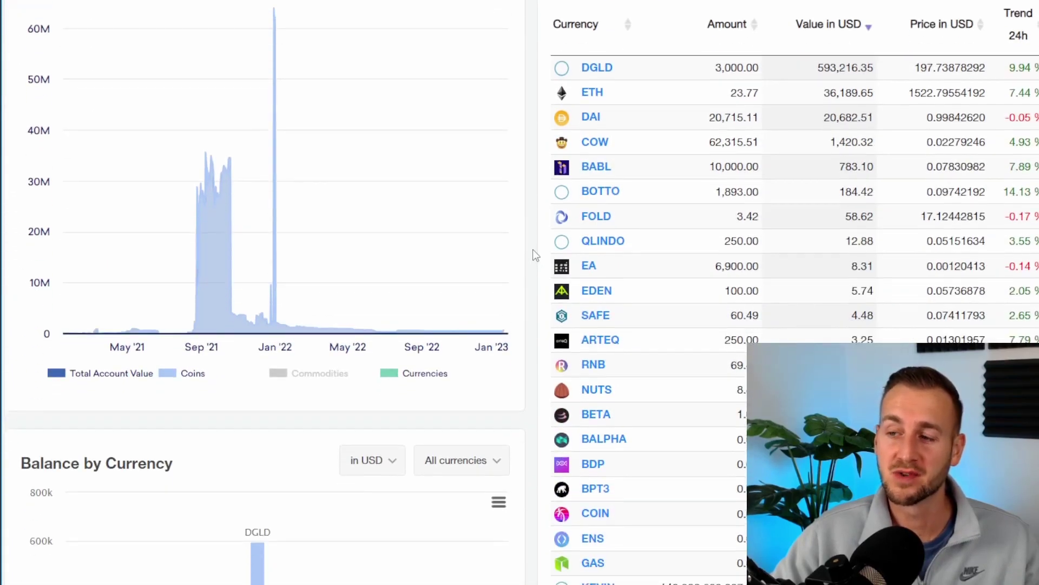
{"action": "scroll", "coordinate": [532, 249], "scroll_direction": "down", "scroll_amount": 6}
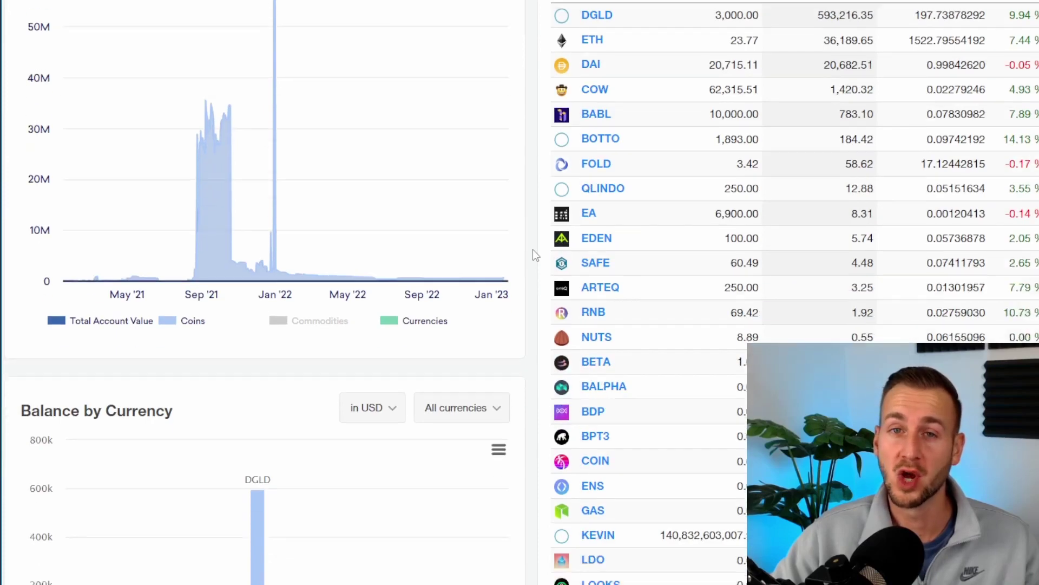
{"action": "scroll", "coordinate": [533, 248], "scroll_direction": "down", "scroll_amount": 4}
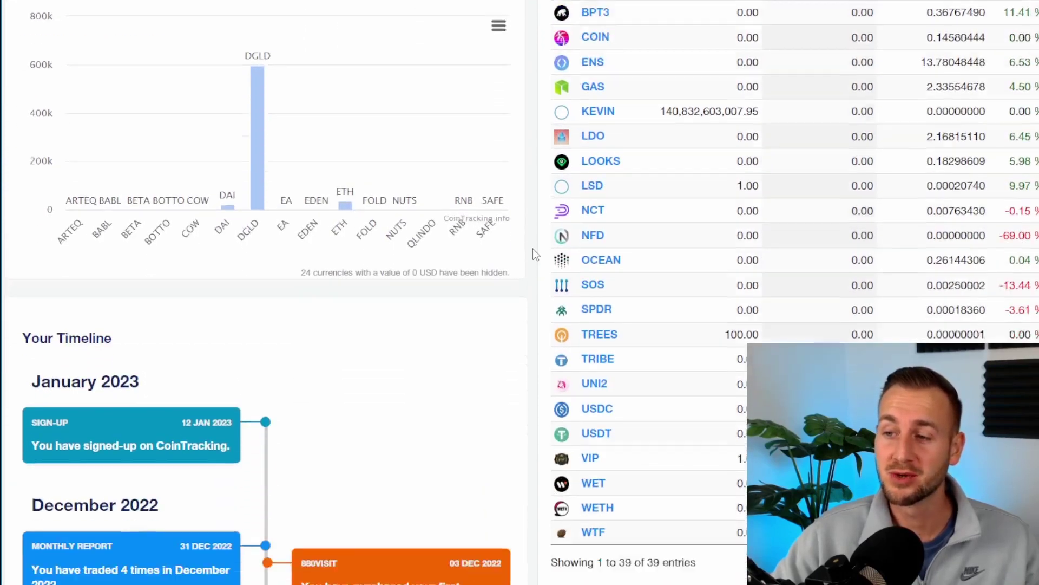
{"action": "scroll", "coordinate": [532, 249], "scroll_direction": "up", "scroll_amount": 9}
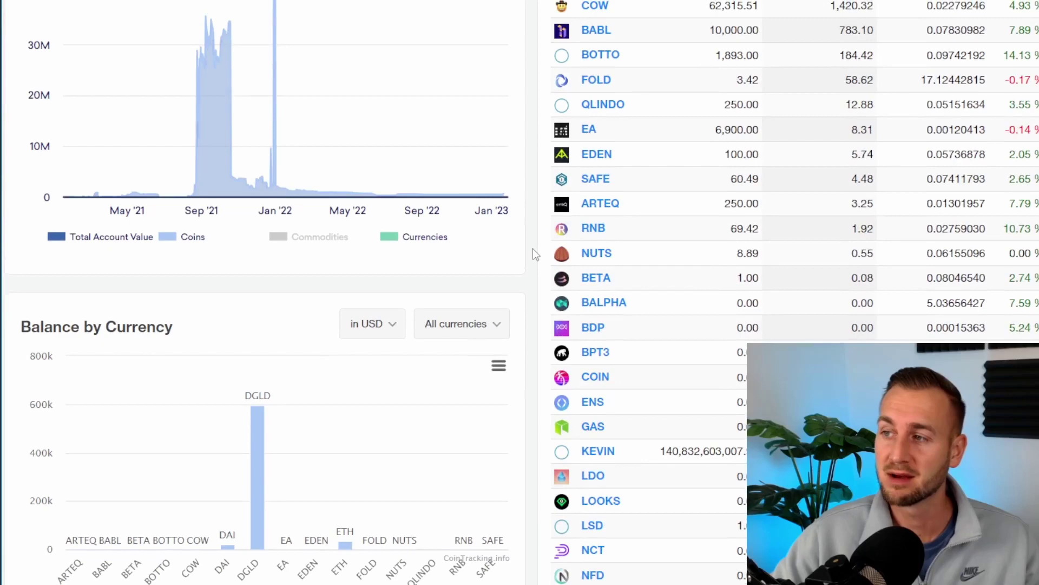
{"action": "scroll", "coordinate": [533, 249], "scroll_direction": "up", "scroll_amount": 13}
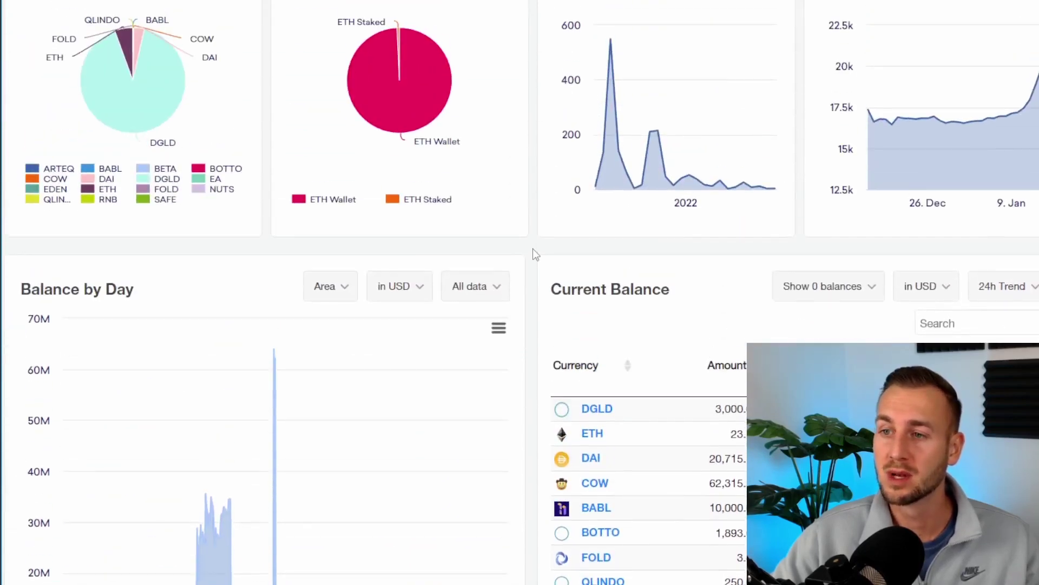
{"action": "scroll", "coordinate": [532, 248], "scroll_direction": "up", "scroll_amount": 1}
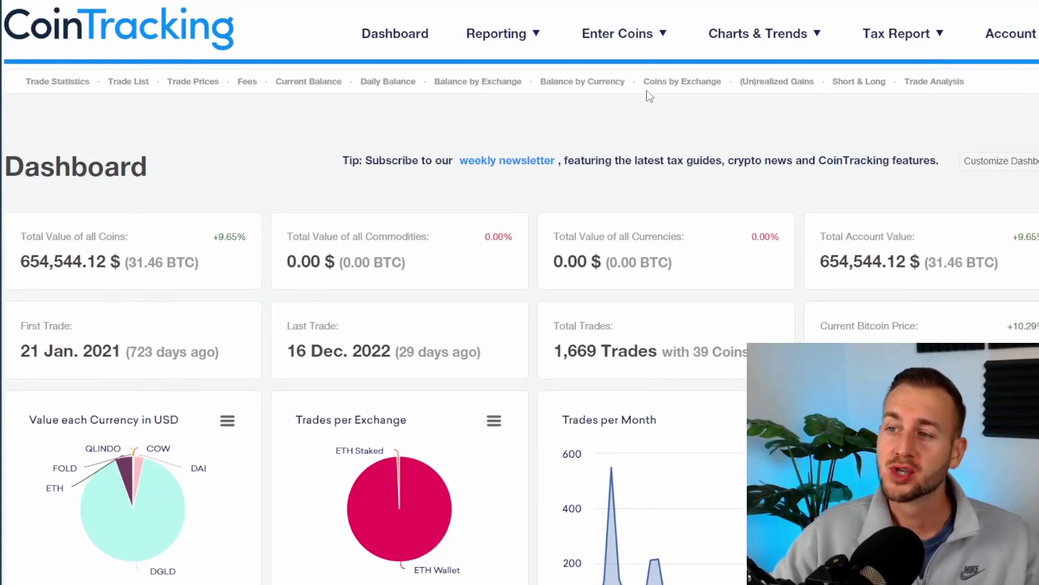
- Go to the Ethereum address import page under Enter Coins > Blockchain Imports
{"action": "mouse_move", "coordinate": [632, 51]}
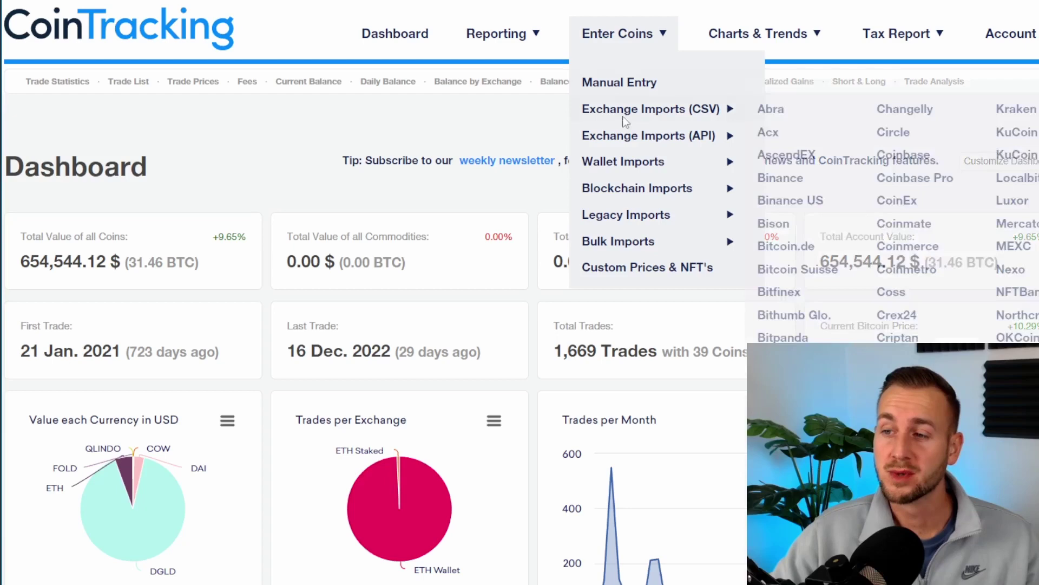
{"action": "mouse_move", "coordinate": [635, 190]}
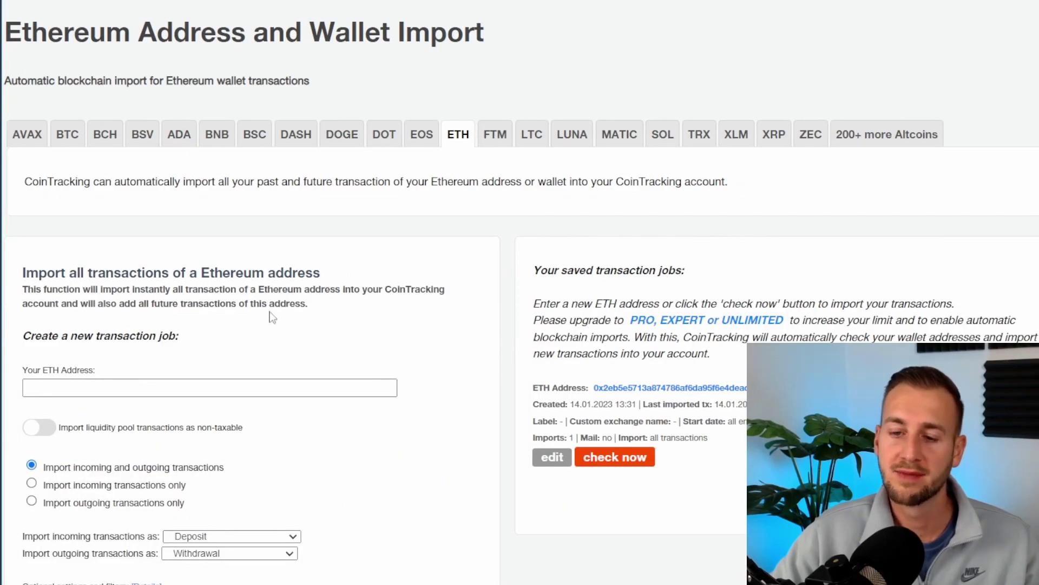
- Import all ETH transactions with incoming as Deposit and outgoing as Withdrawal, activating the job
{"action": "left_click", "coordinate": [168, 386]}
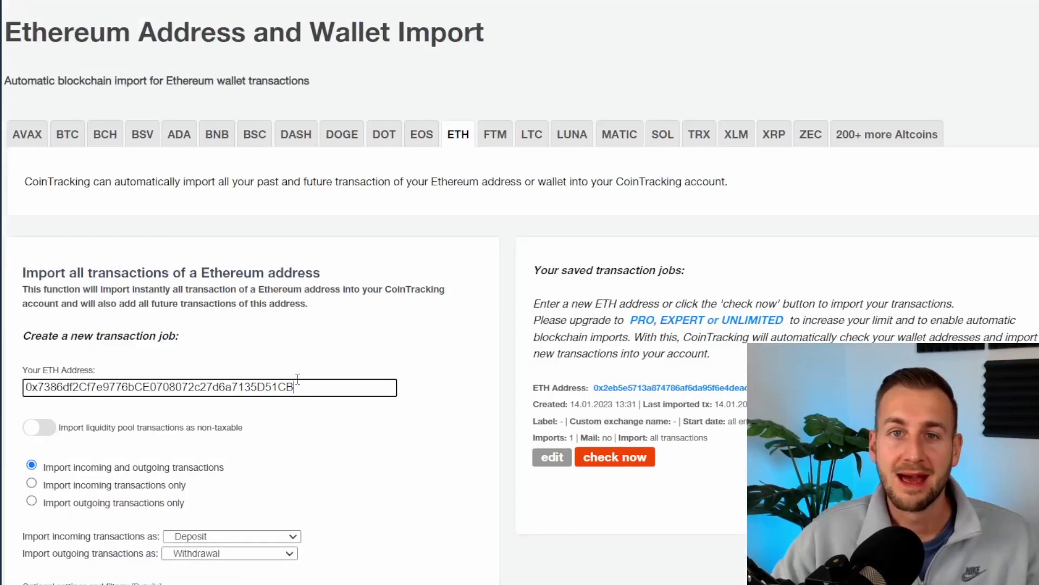
{"action": "scroll", "coordinate": [374, 336], "scroll_direction": "down", "scroll_amount": 1}
{"action": "scroll", "coordinate": [383, 311], "scroll_direction": "down", "scroll_amount": 5}
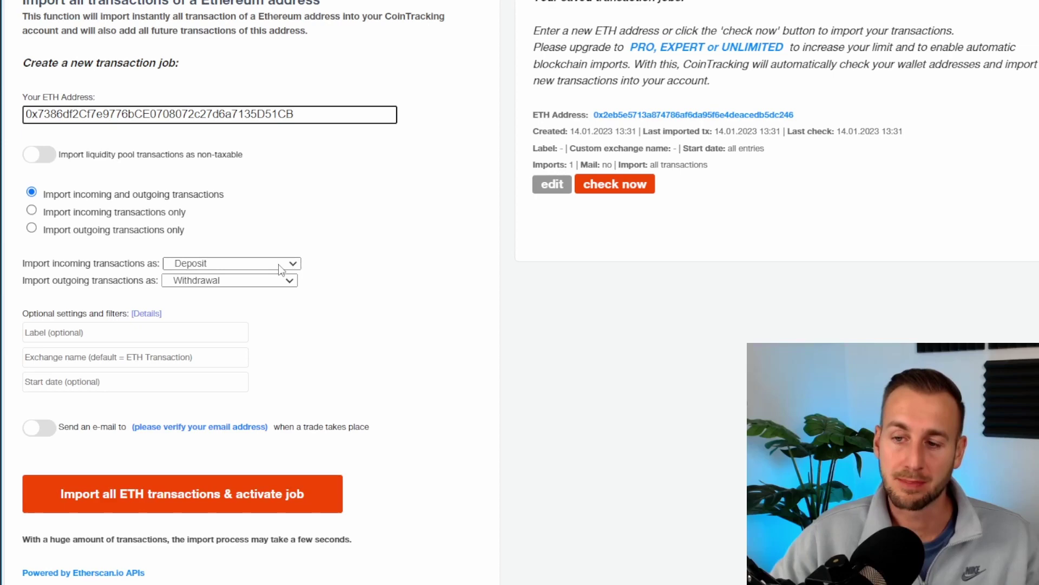
{"action": "left_click", "coordinate": [281, 265]}
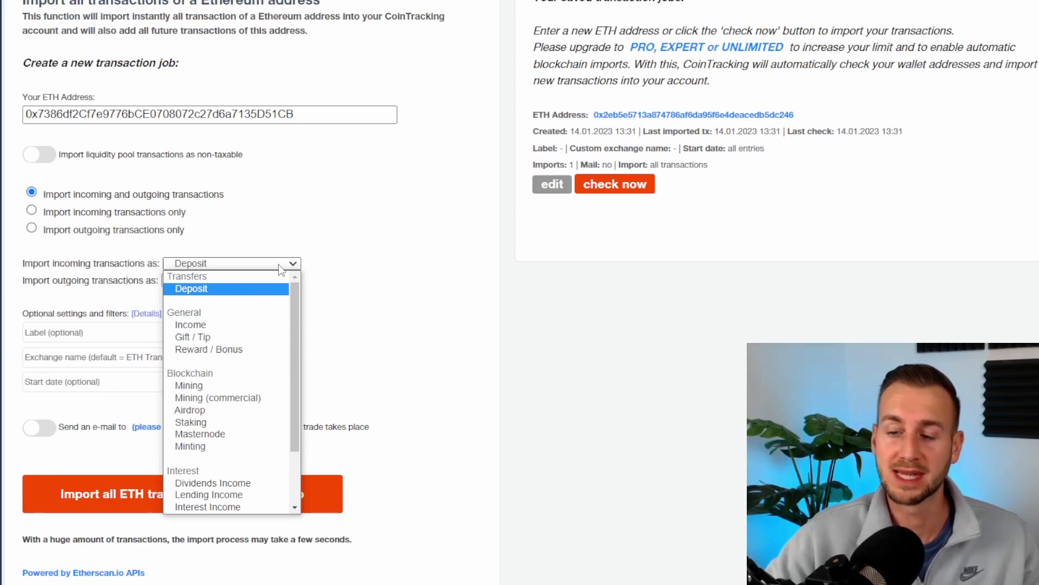
{"action": "left_click", "coordinate": [219, 289]}
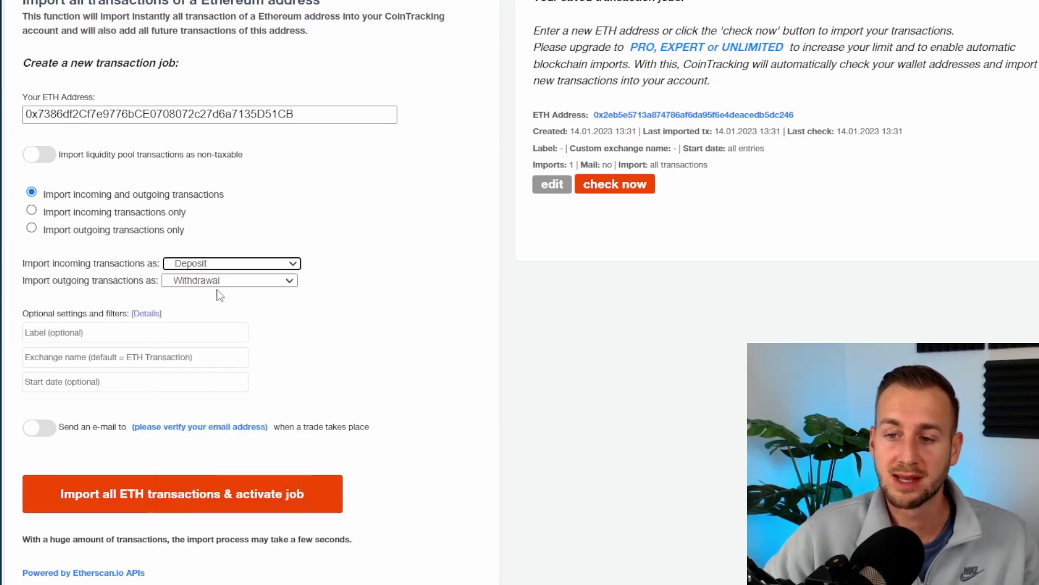
{"action": "left_click", "coordinate": [288, 282]}
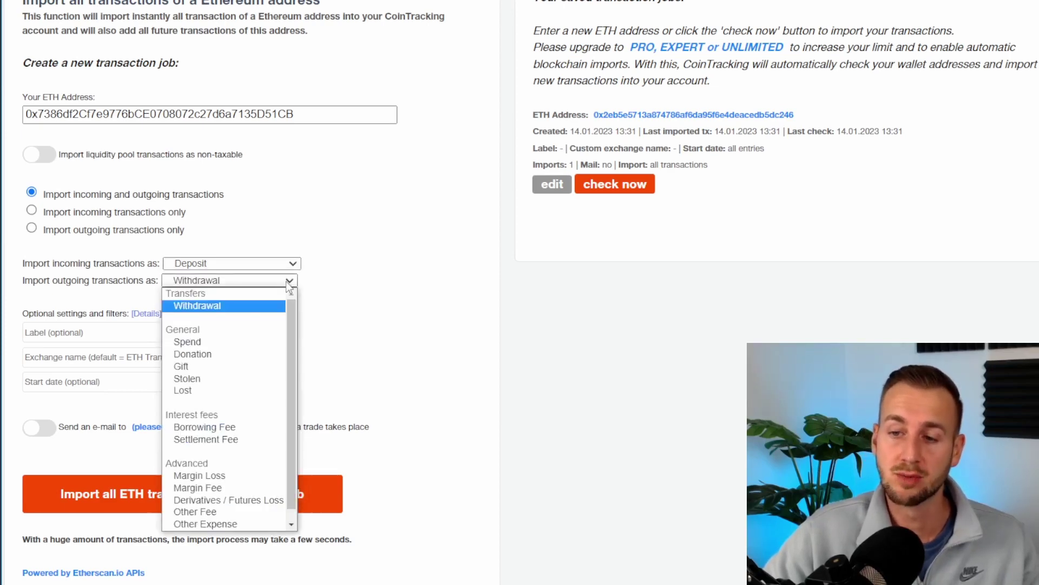
{"action": "left_click", "coordinate": [357, 276]}
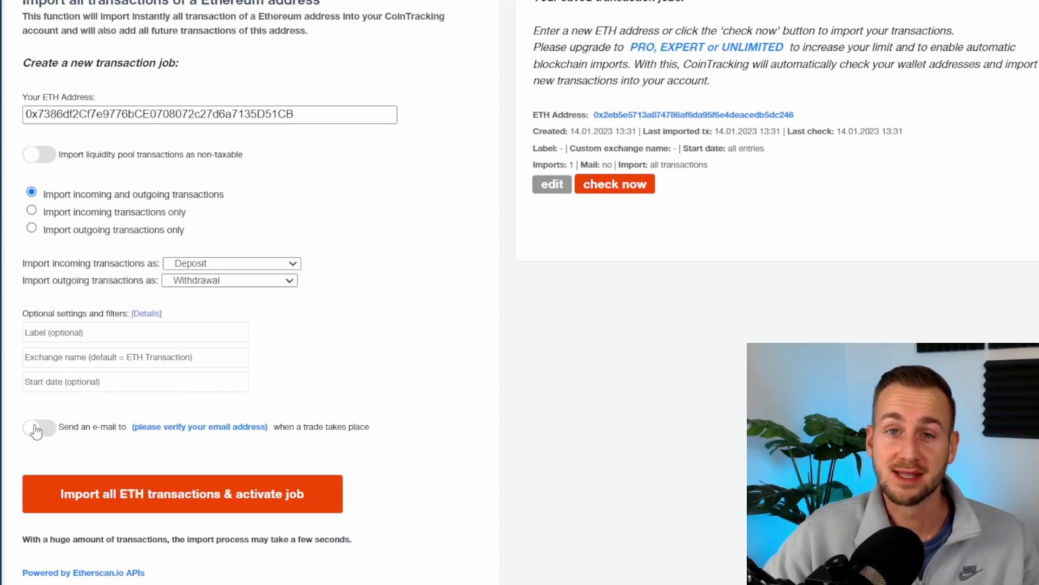
{"action": "left_click", "coordinate": [182, 500]}
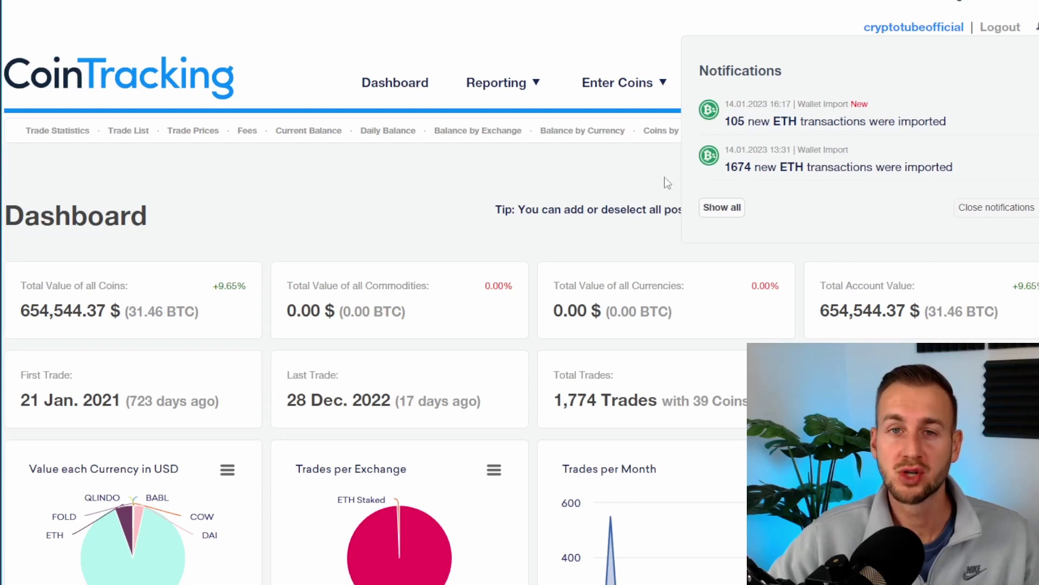
- Dismiss the import notifications and go to the Binance page under Exchange Imports (API)
{"action": "left_click", "coordinate": [587, 179]}
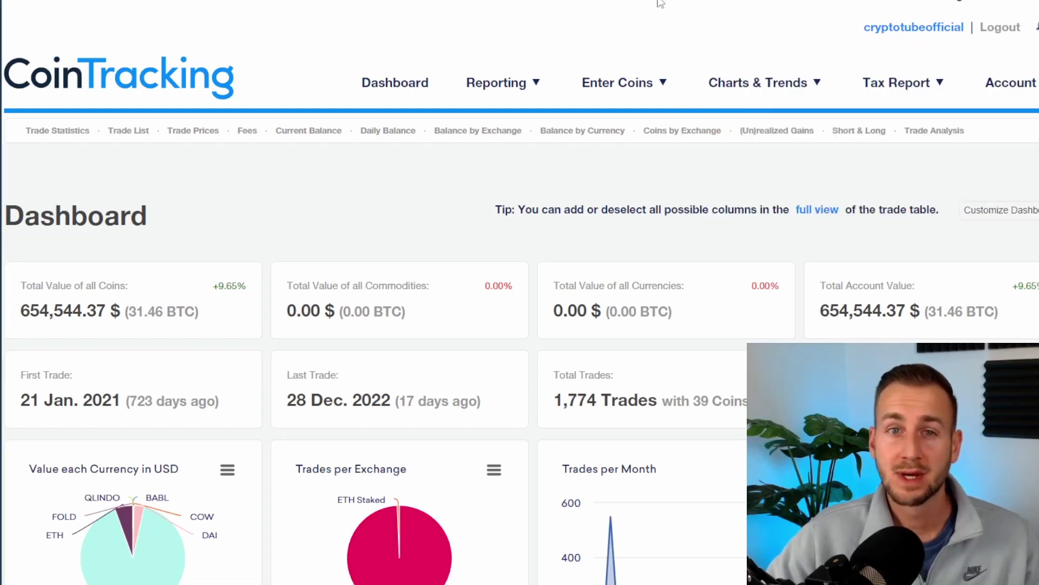
{"action": "mouse_move", "coordinate": [633, 81]}
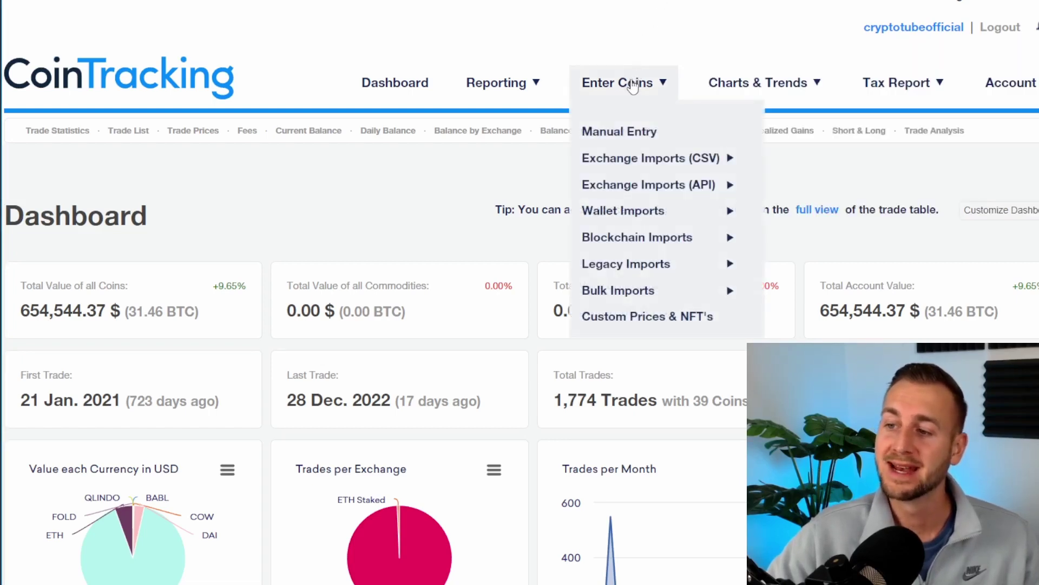
{"action": "mouse_move", "coordinate": [642, 186]}
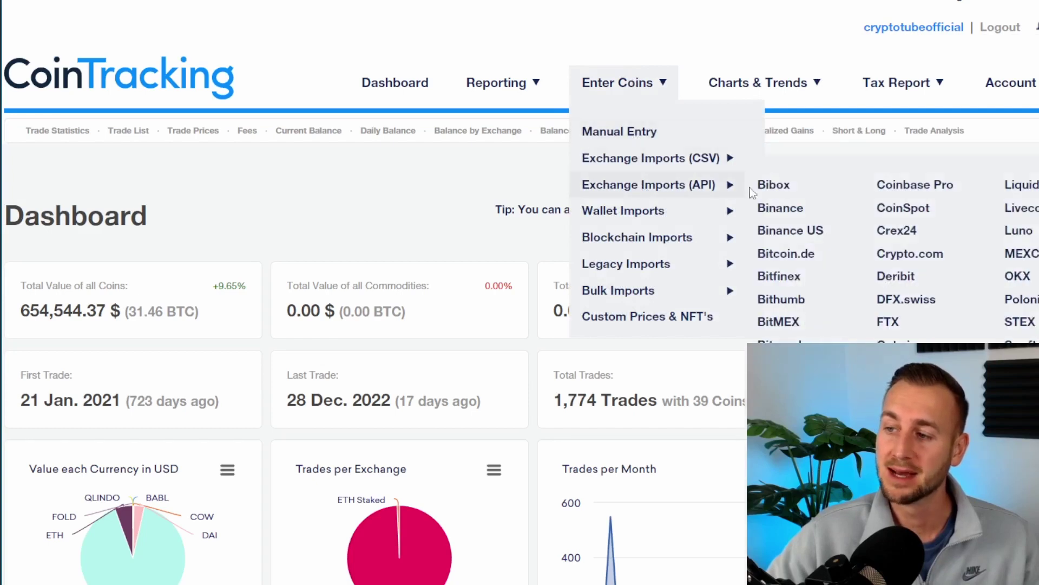
{"action": "left_click", "coordinate": [782, 210]}
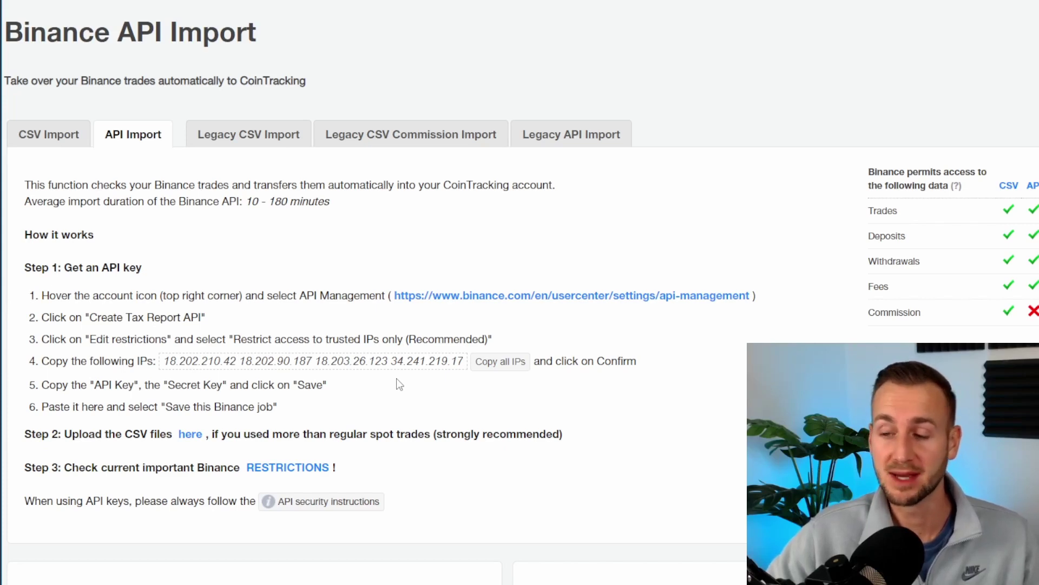
{"action": "scroll", "coordinate": [293, 246], "scroll_direction": "down", "scroll_amount": 2}
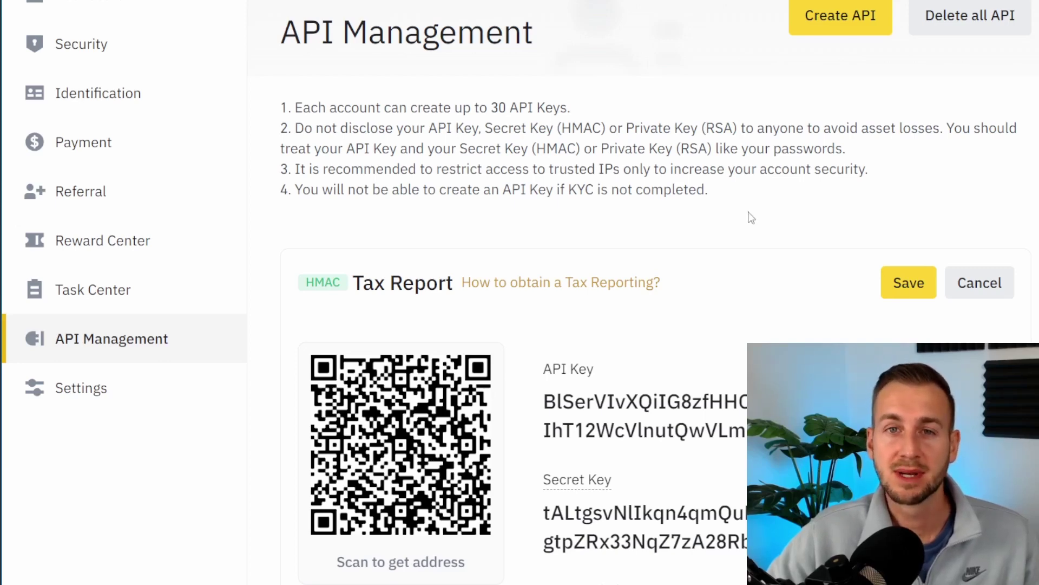
{"action": "scroll", "coordinate": [752, 218], "scroll_direction": "down", "scroll_amount": 1}
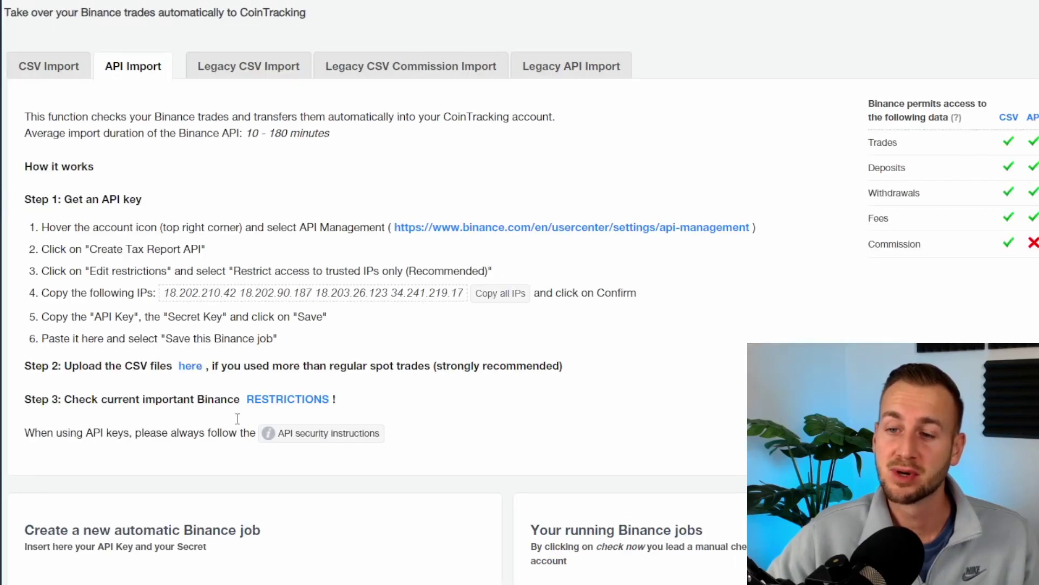
{"action": "scroll", "coordinate": [477, 284], "scroll_direction": "down", "scroll_amount": 3}
{"action": "scroll", "coordinate": [475, 284], "scroll_direction": "down", "scroll_amount": 3}
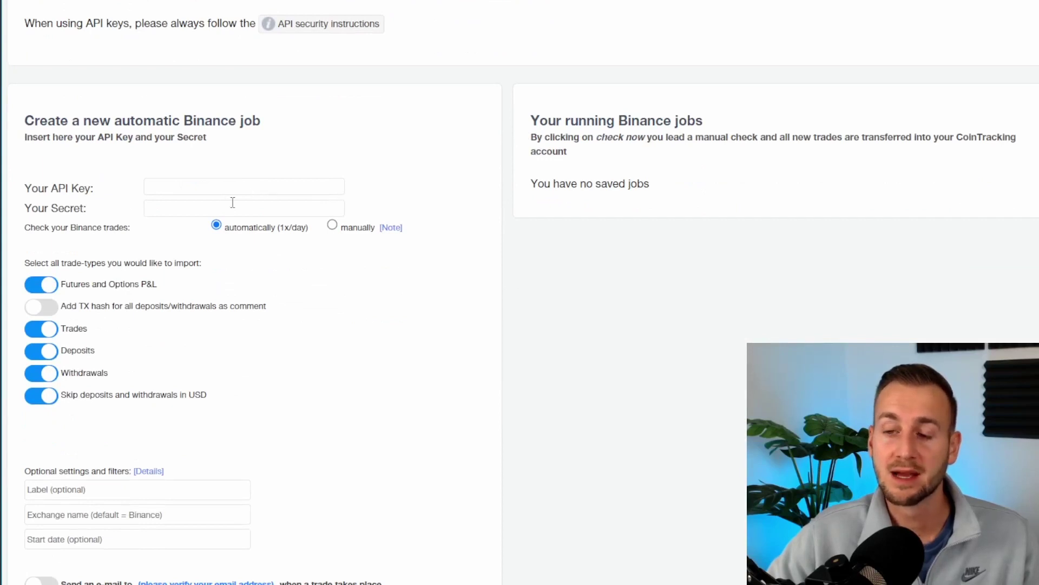
{"action": "scroll", "coordinate": [201, 214], "scroll_direction": "down", "scroll_amount": 2}
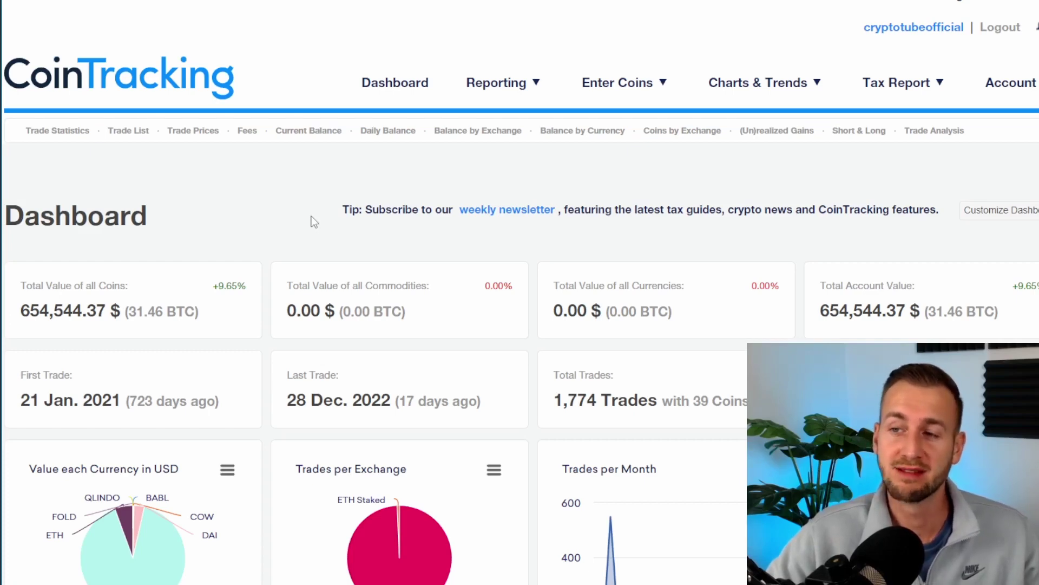
- Open Reporting > Trade Statistics and inspect the pie chart, where DGLD holds 90.91%
{"action": "mouse_move", "coordinate": [513, 84]}
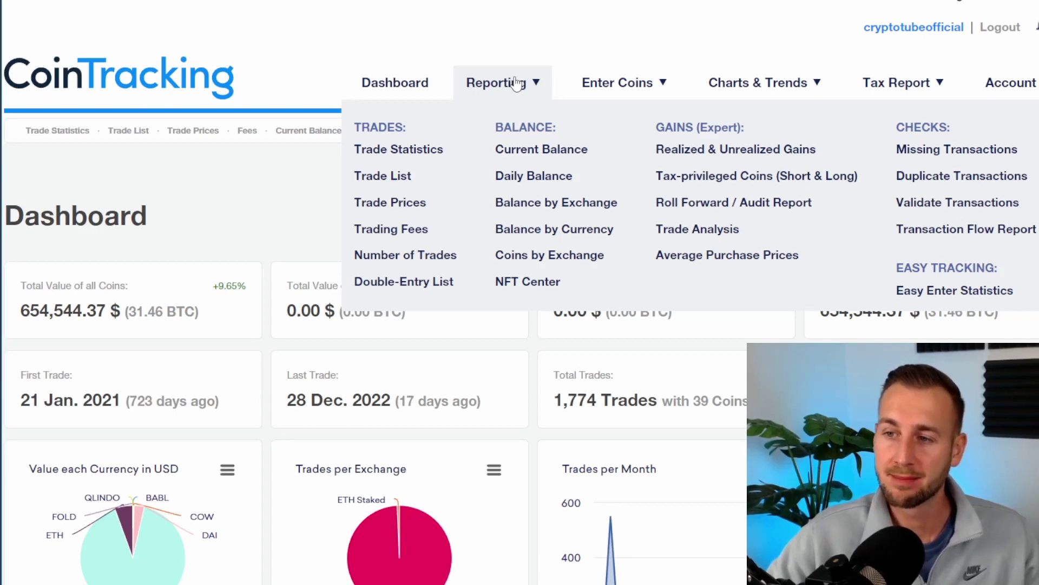
{"action": "left_click", "coordinate": [421, 156]}
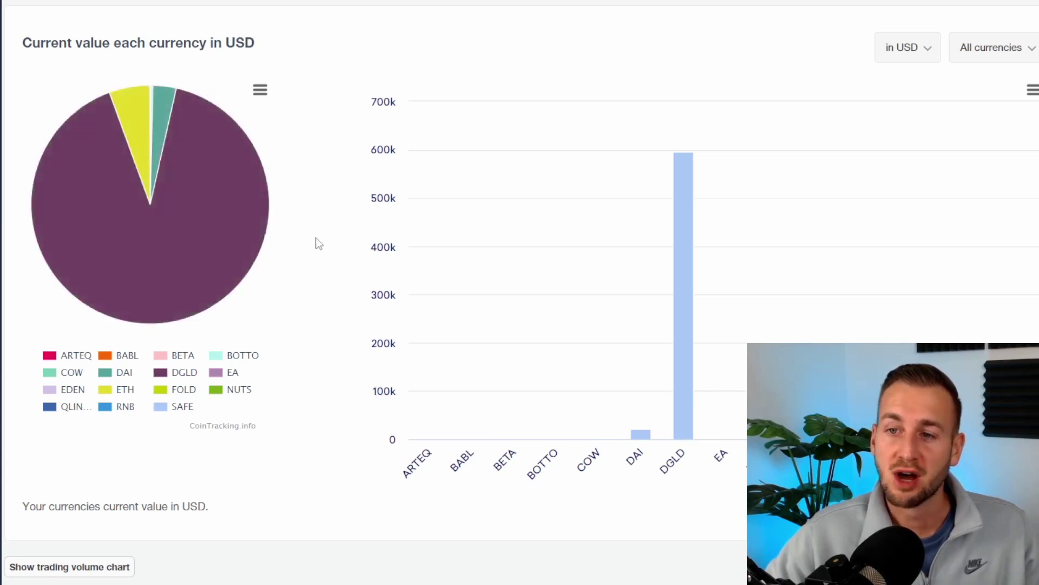
{"action": "mouse_move", "coordinate": [239, 221]}
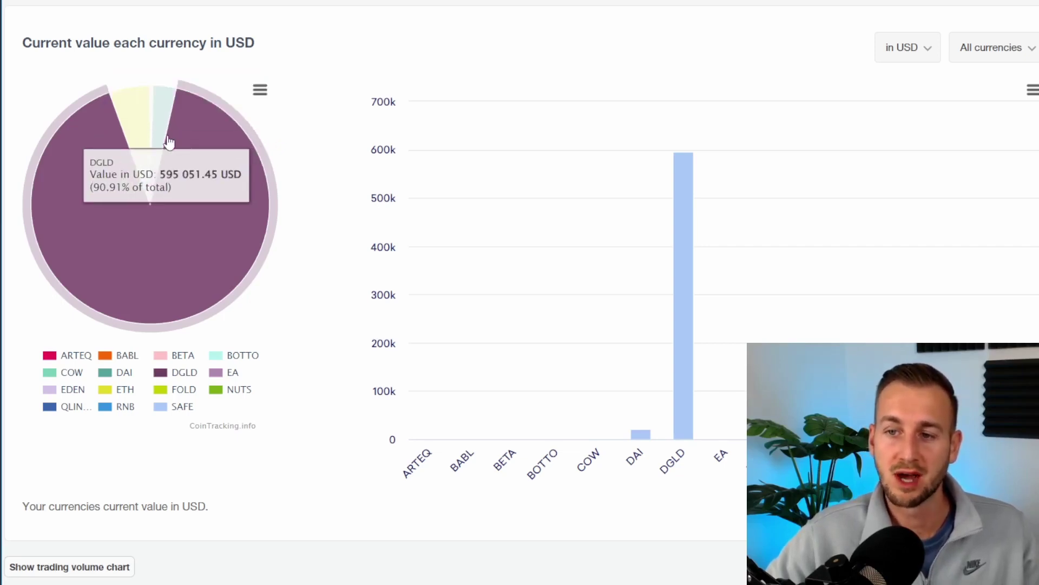
{"action": "mouse_move", "coordinate": [164, 138]}
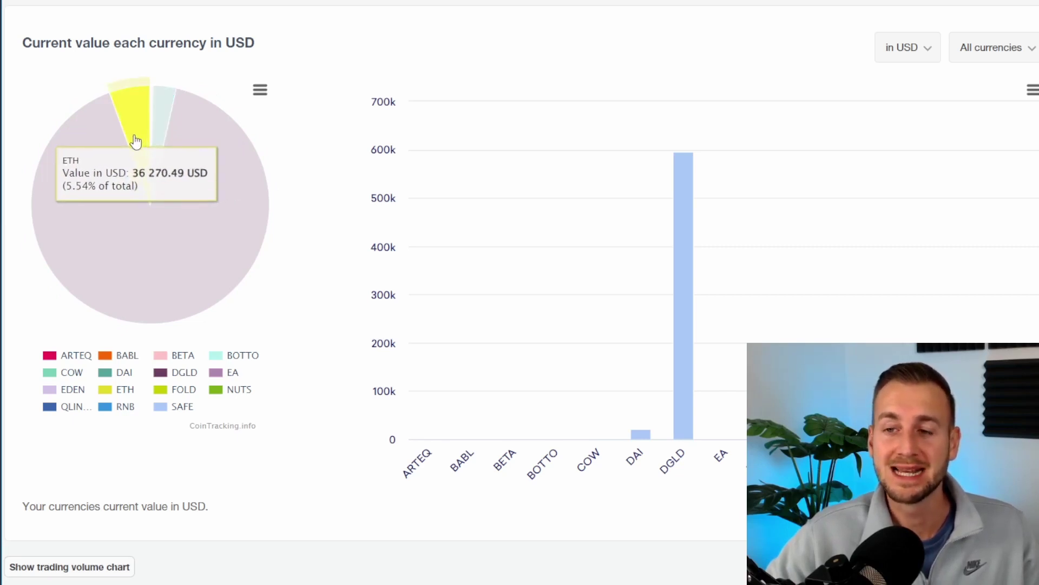
{"action": "mouse_move", "coordinate": [132, 267]}
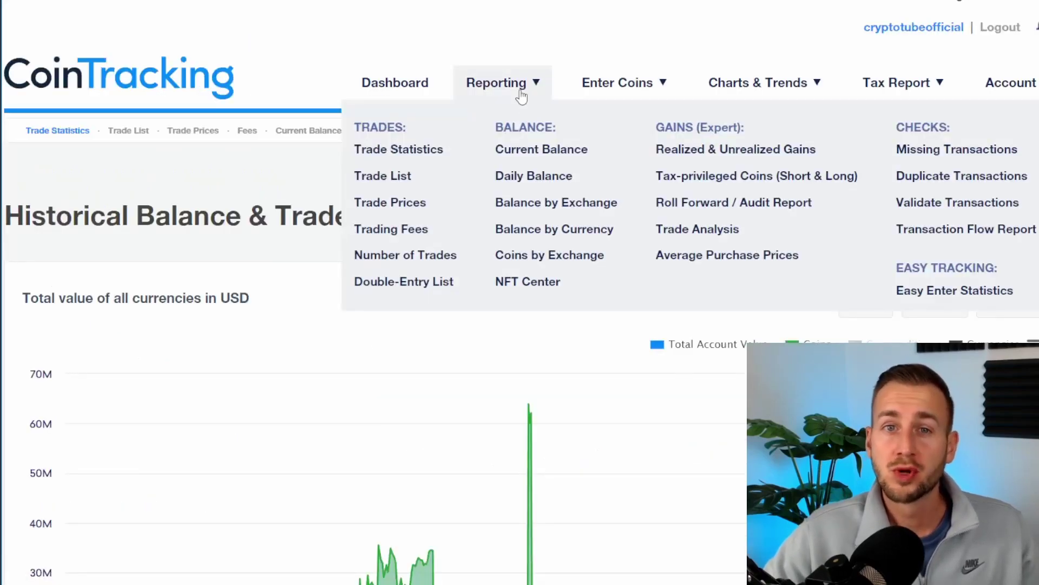
- Review the Realized & Unrealized Gains table per coin, then head back to the Dashboard
{"action": "left_click", "coordinate": [716, 151]}
{"action": "scroll", "coordinate": [587, 224], "scroll_direction": "down", "scroll_amount": 2}
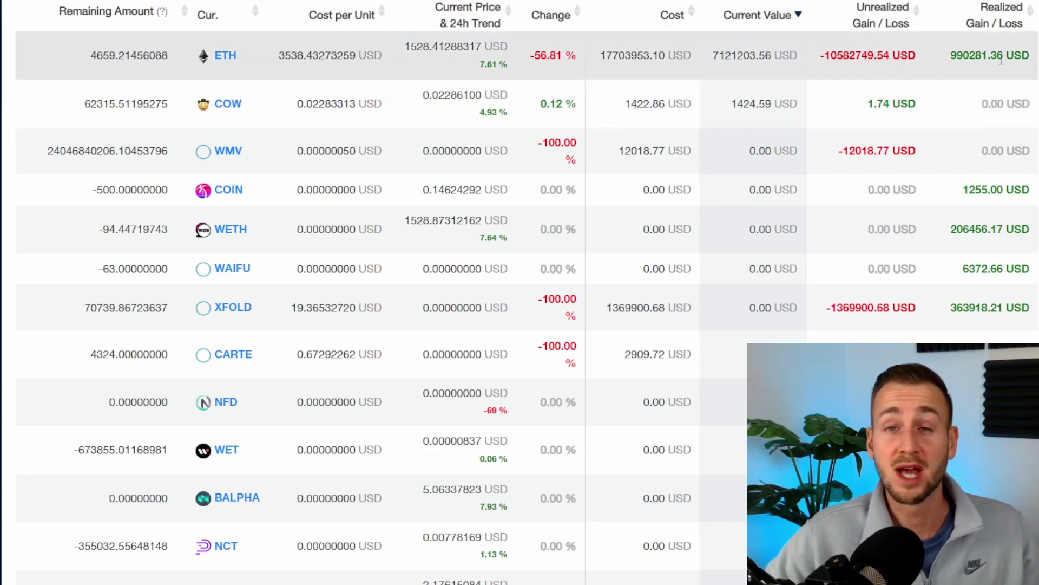
{"action": "scroll", "coordinate": [520, 292], "scroll_direction": "up", "scroll_amount": 8}
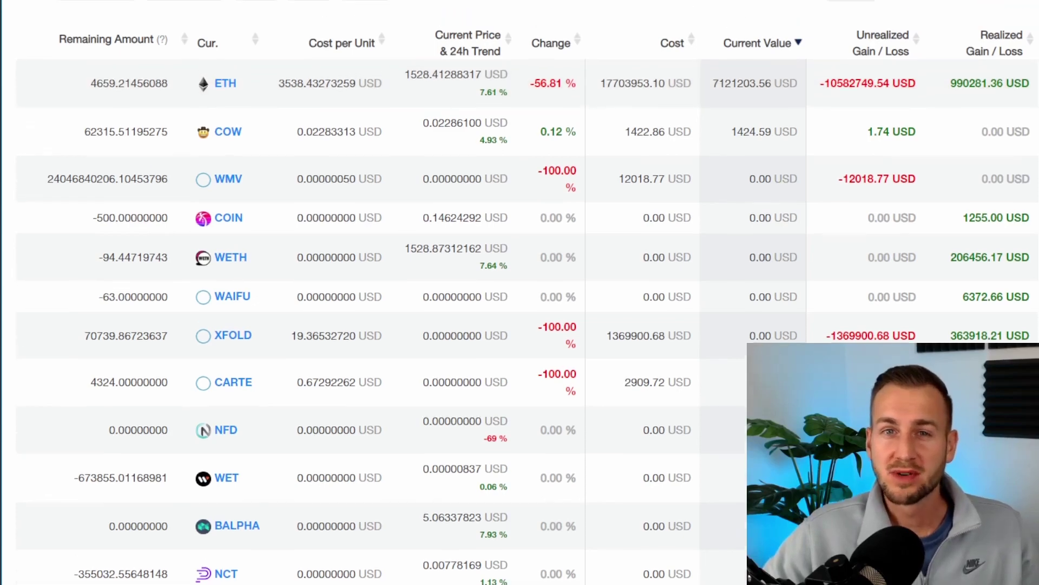
{"action": "scroll", "coordinate": [519, 293], "scroll_direction": "up", "scroll_amount": 3}
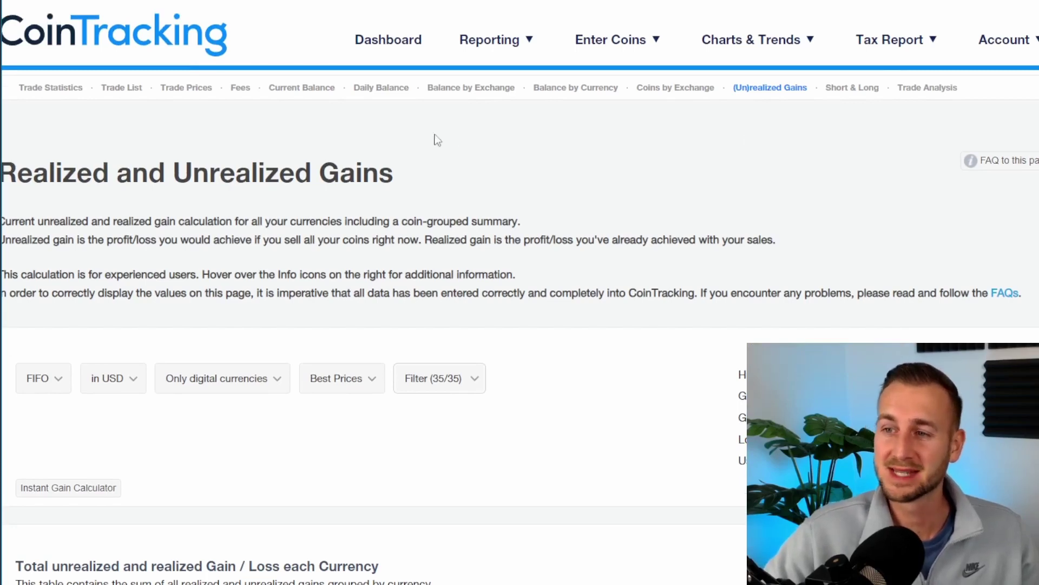
{"action": "mouse_move", "coordinate": [513, 51]}
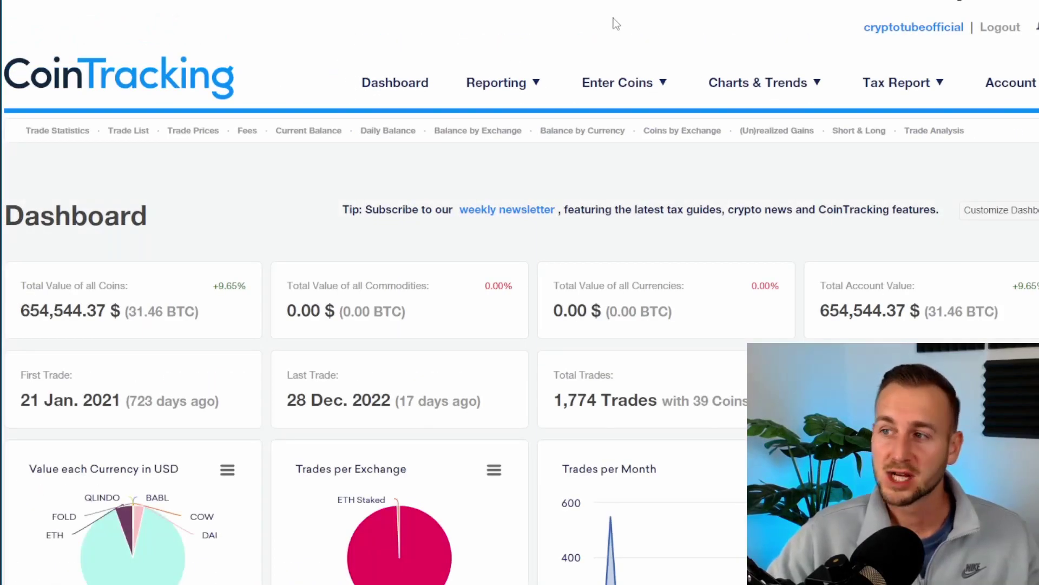
- Open the Crypto Tax Report page and scroll down to the new tax report settings
{"action": "mouse_move", "coordinate": [899, 84]}
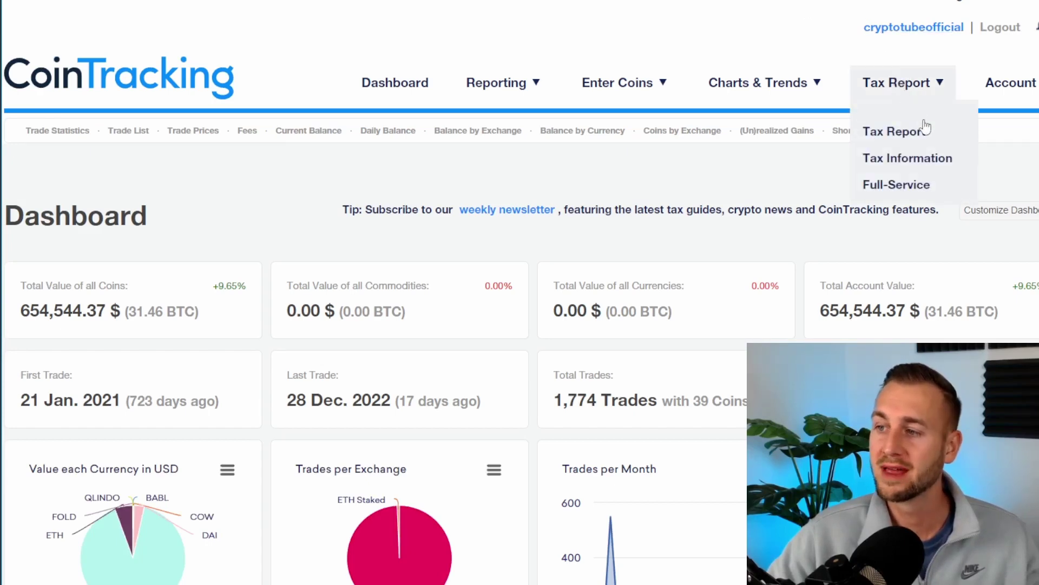
{"action": "left_click", "coordinate": [911, 136]}
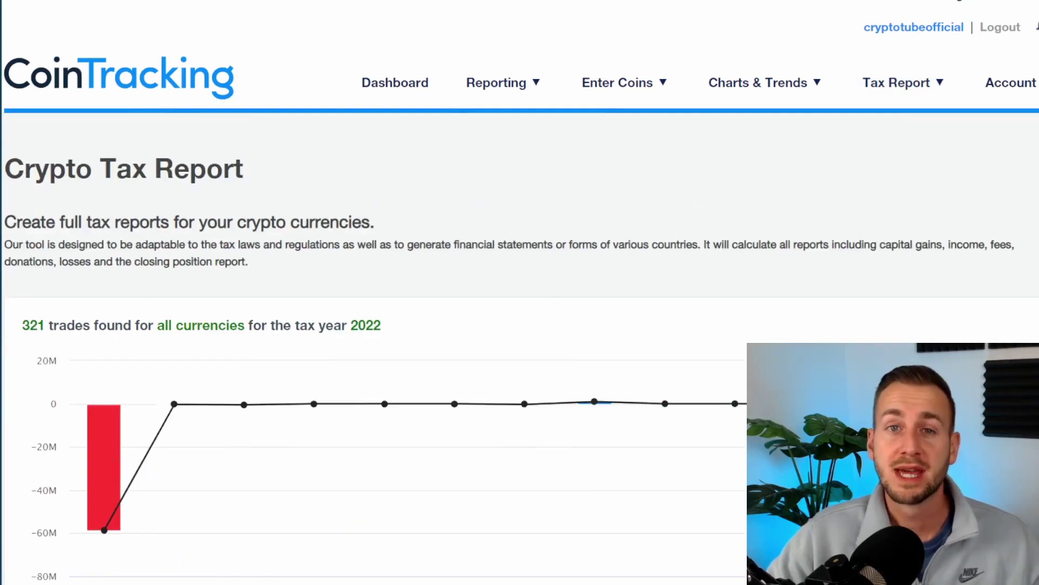
{"action": "scroll", "coordinate": [519, 293], "scroll_direction": "down", "scroll_amount": 5}
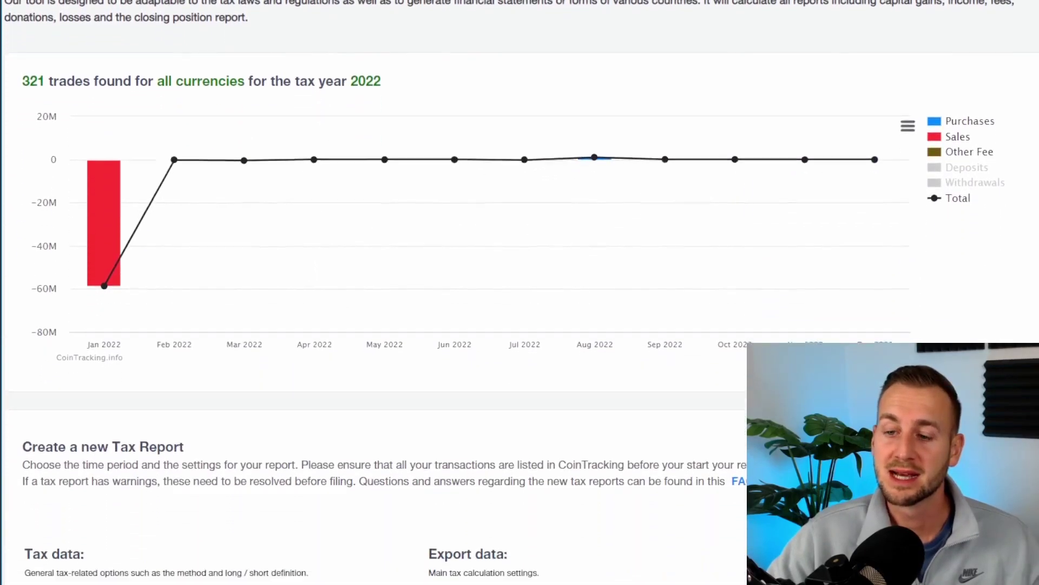
{"action": "scroll", "coordinate": [520, 293], "scroll_direction": "down", "scroll_amount": 7}
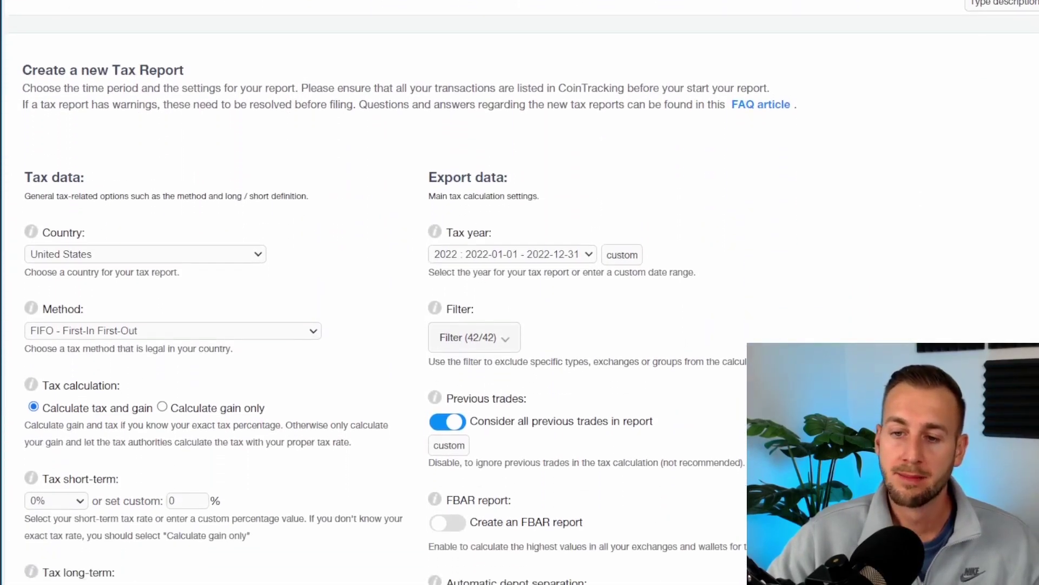
{"action": "scroll", "coordinate": [520, 293], "scroll_direction": "down", "scroll_amount": 3}
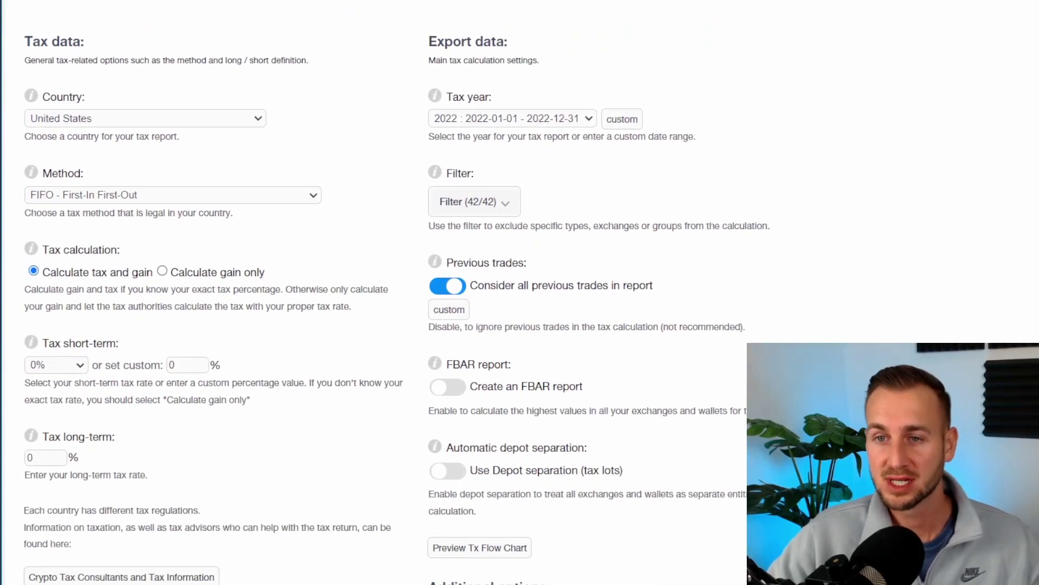
- Browse the Country dropdown's list of report countries
{"action": "left_click", "coordinate": [244, 119]}
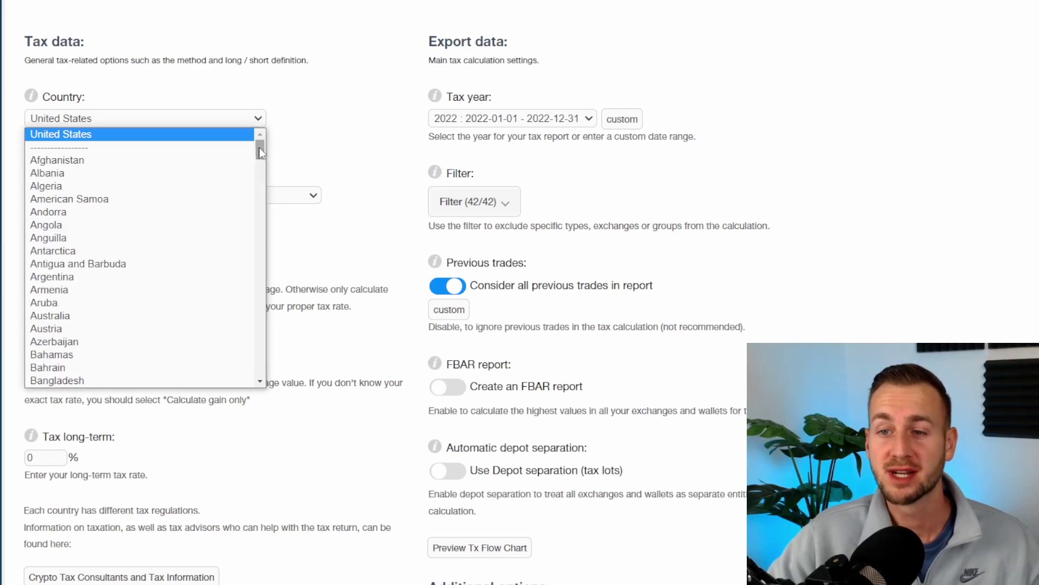
{"action": "left_click_drag", "start_coordinate": [260, 152], "coordinate": [261, 213]}
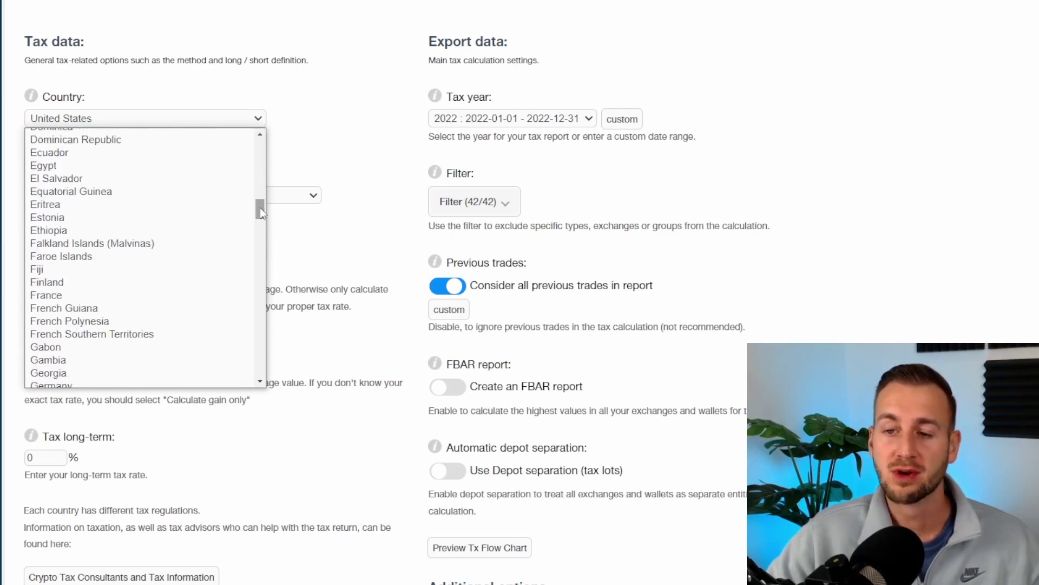
{"action": "scroll", "coordinate": [216, 242], "scroll_direction": "down", "scroll_amount": 5}
{"action": "scroll", "coordinate": [217, 240], "scroll_direction": "down", "scroll_amount": 12}
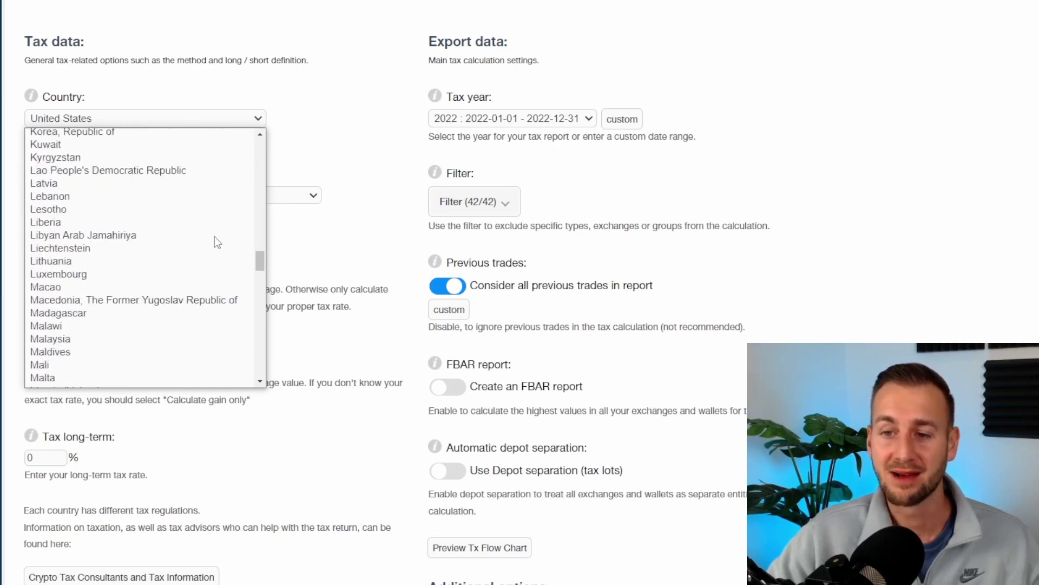
- Keep United States as country, set the method to AVCO - Average Cost, and review remaining options
{"action": "left_click", "coordinate": [349, 123]}
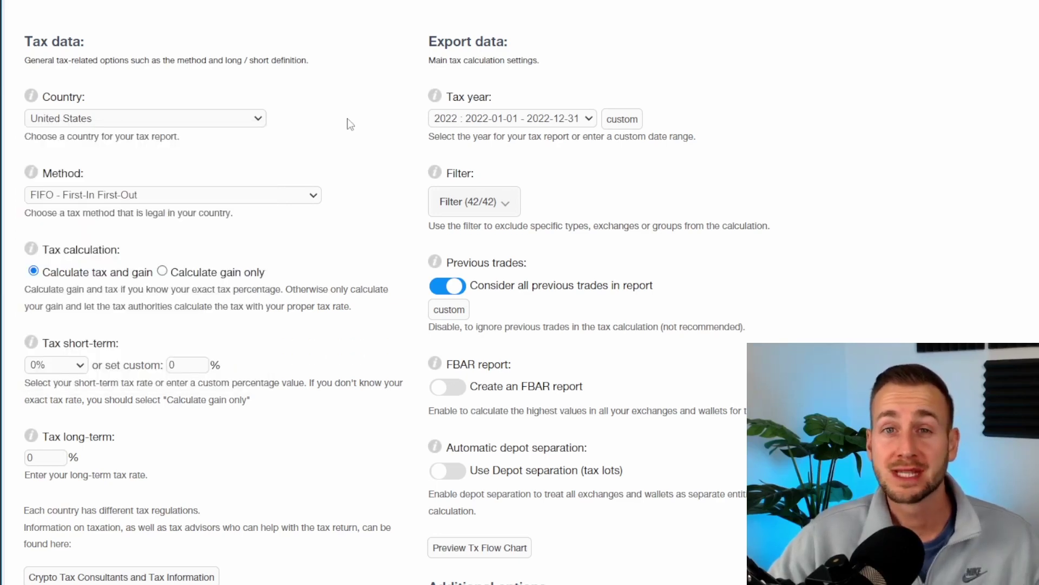
{"action": "left_click", "coordinate": [317, 200]}
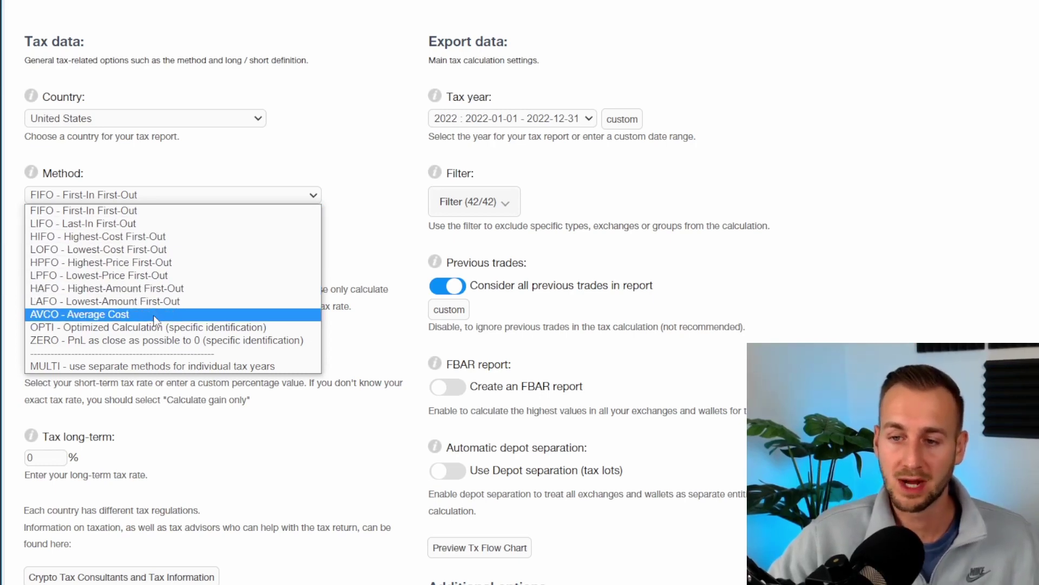
{"action": "left_click", "coordinate": [228, 316]}
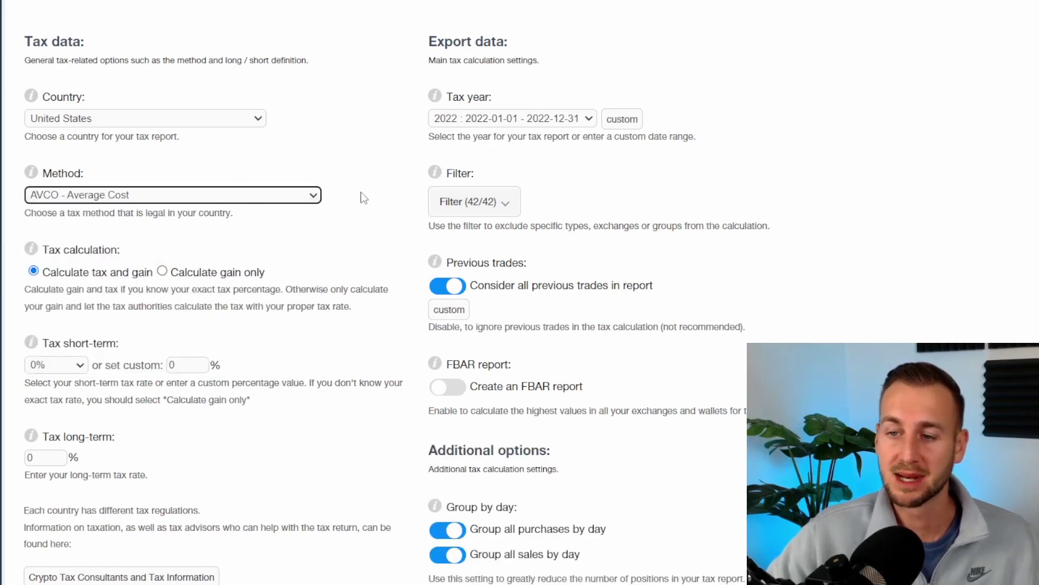
{"action": "scroll", "coordinate": [173, 191], "scroll_direction": "down", "scroll_amount": 3}
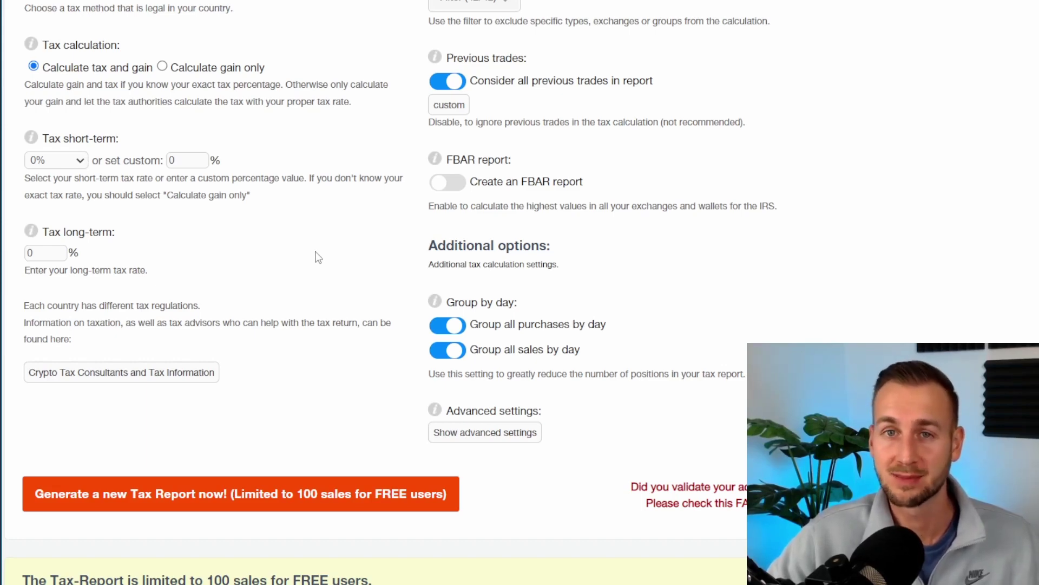
{"action": "scroll", "coordinate": [318, 257], "scroll_direction": "up", "scroll_amount": 3}
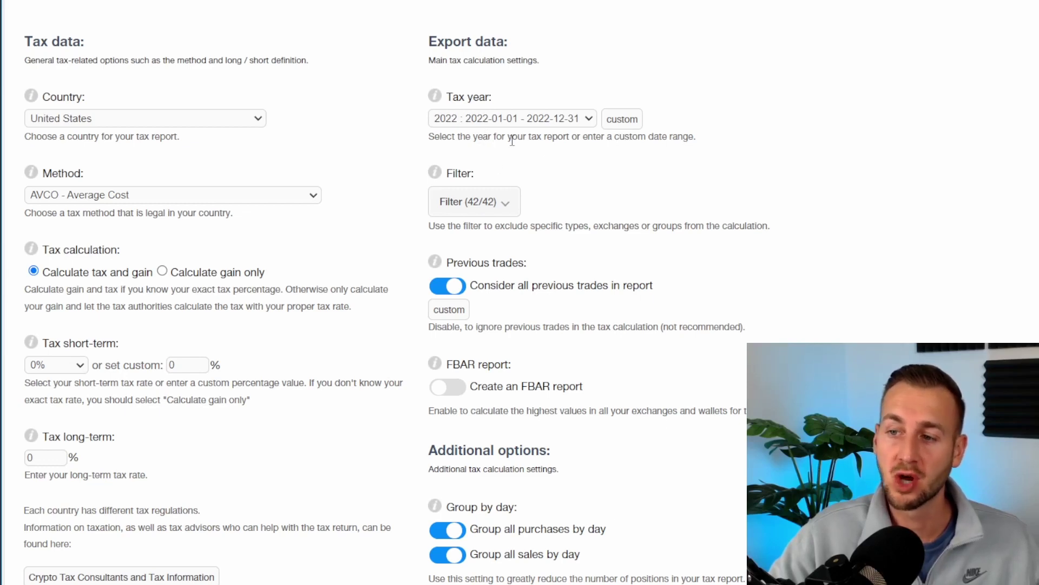
{"action": "scroll", "coordinate": [544, 157], "scroll_direction": "down", "scroll_amount": 2}
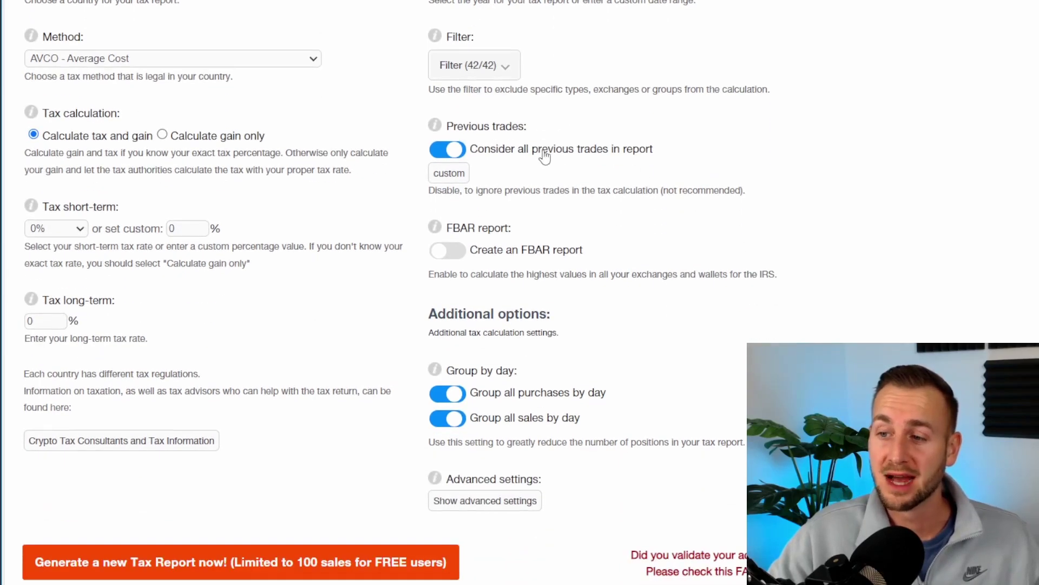
{"action": "scroll", "coordinate": [544, 157], "scroll_direction": "down", "scroll_amount": 1}
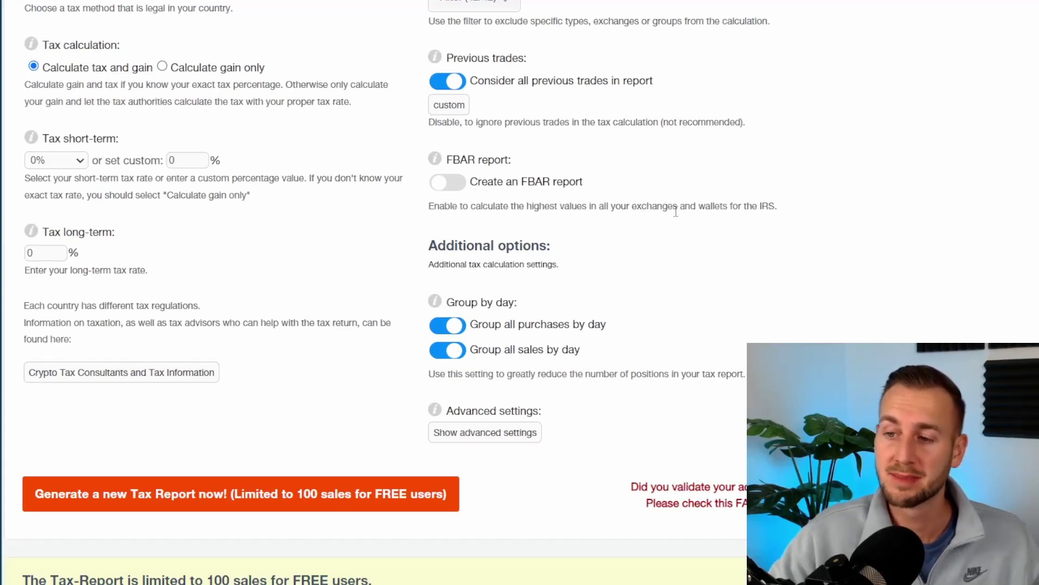
{"action": "scroll", "coordinate": [526, 237], "scroll_direction": "down", "scroll_amount": 2}
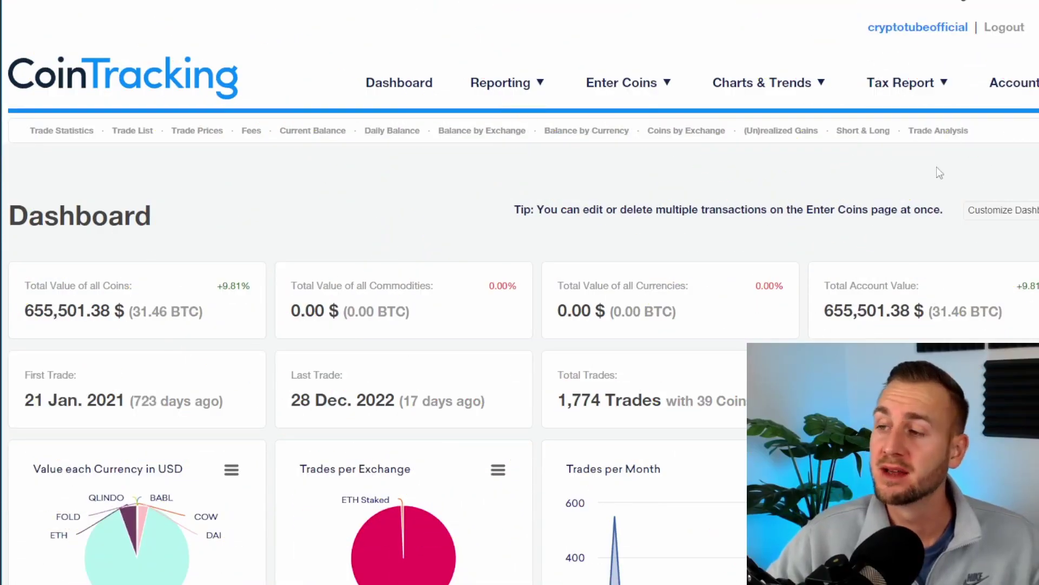
- Open Tax Report > Full-Service and scroll to the Premium Support and Account Service cards
{"action": "mouse_move", "coordinate": [938, 91]}
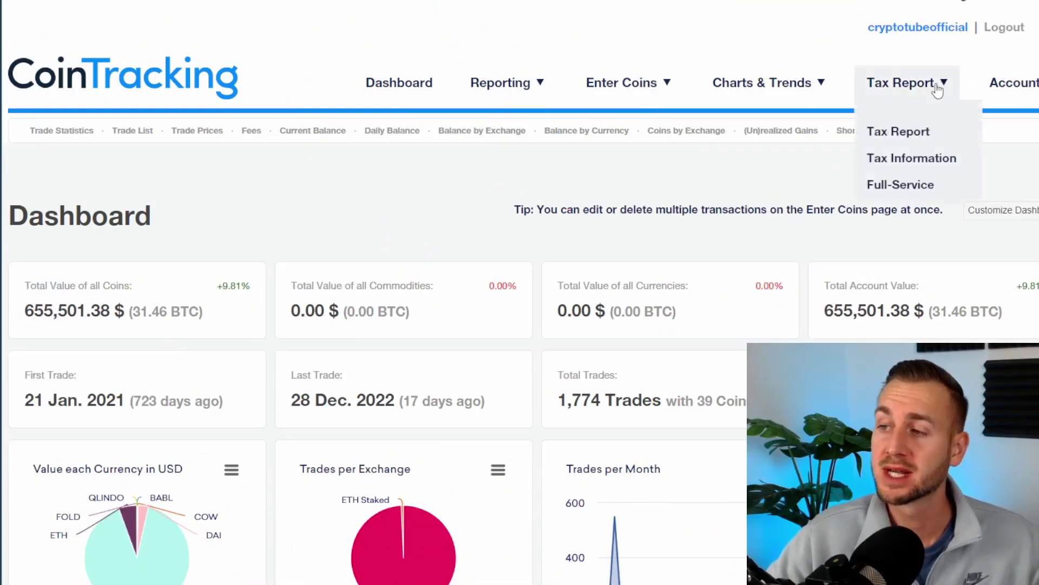
{"action": "left_click", "coordinate": [906, 188]}
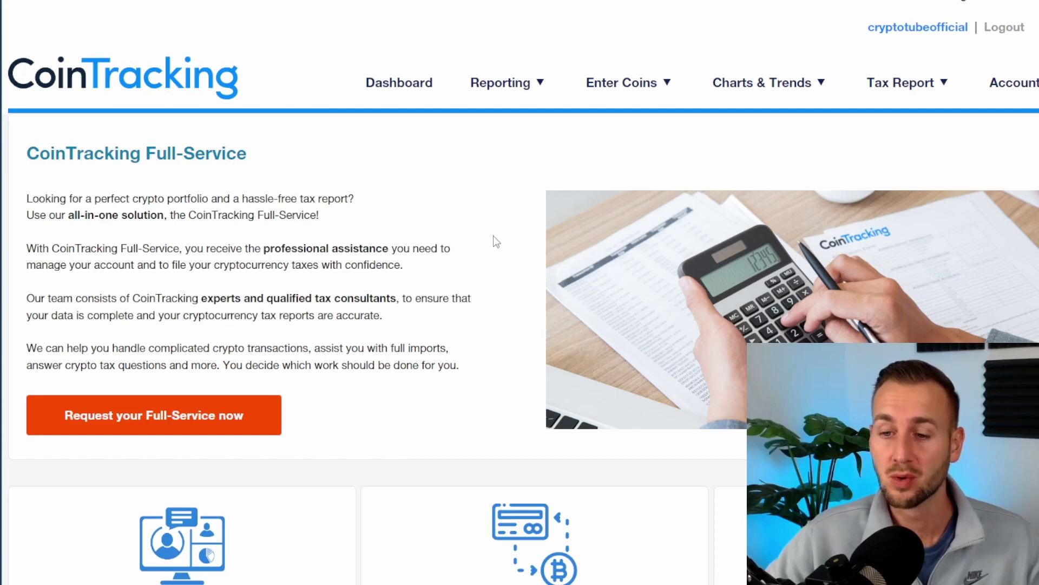
{"action": "scroll", "coordinate": [493, 238], "scroll_direction": "down", "scroll_amount": 4}
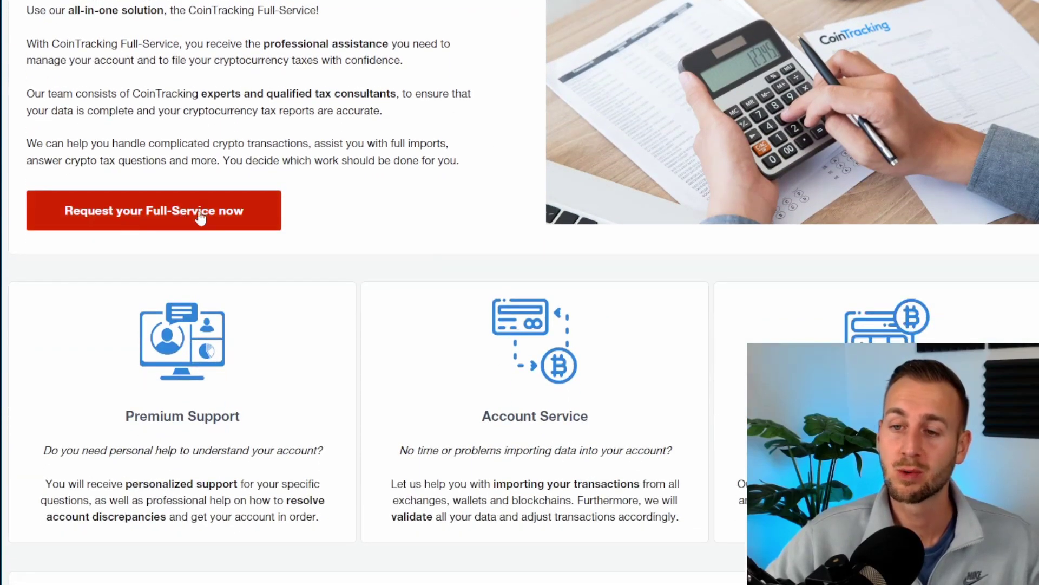
- Start a Full-Service request for Austria and expand the Premium Support details (235 USD/h)
{"action": "left_click", "coordinate": [200, 215]}
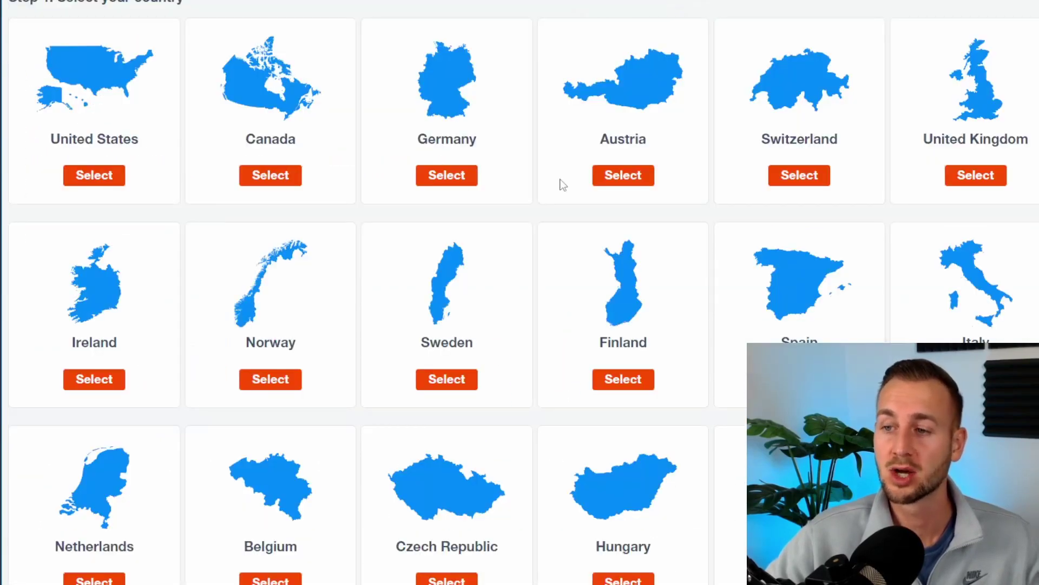
{"action": "left_click", "coordinate": [623, 175]}
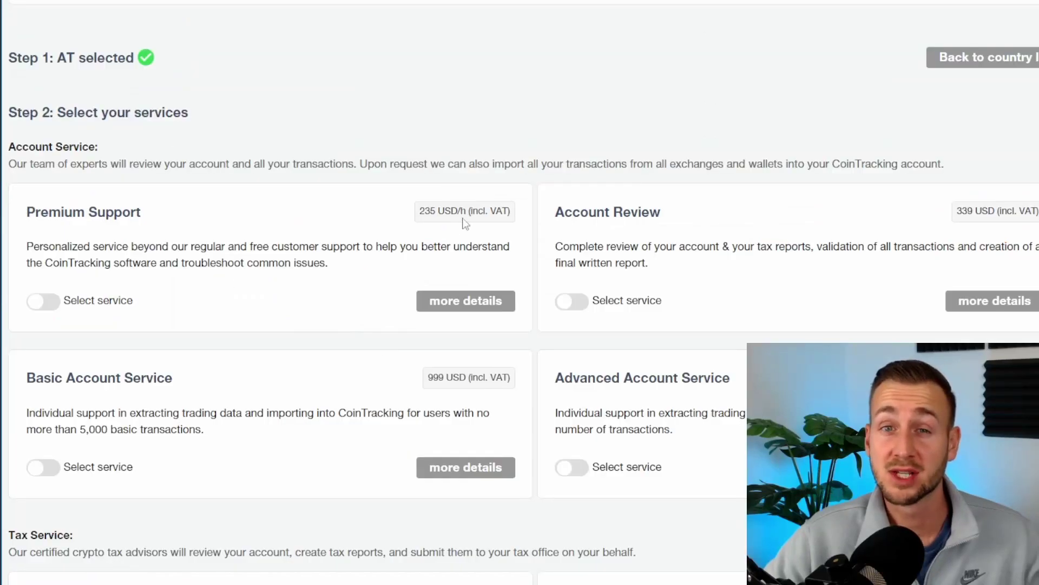
{"action": "left_click", "coordinate": [474, 312]}
{"action": "scroll", "coordinate": [557, 175], "scroll_direction": "down", "scroll_amount": 3}
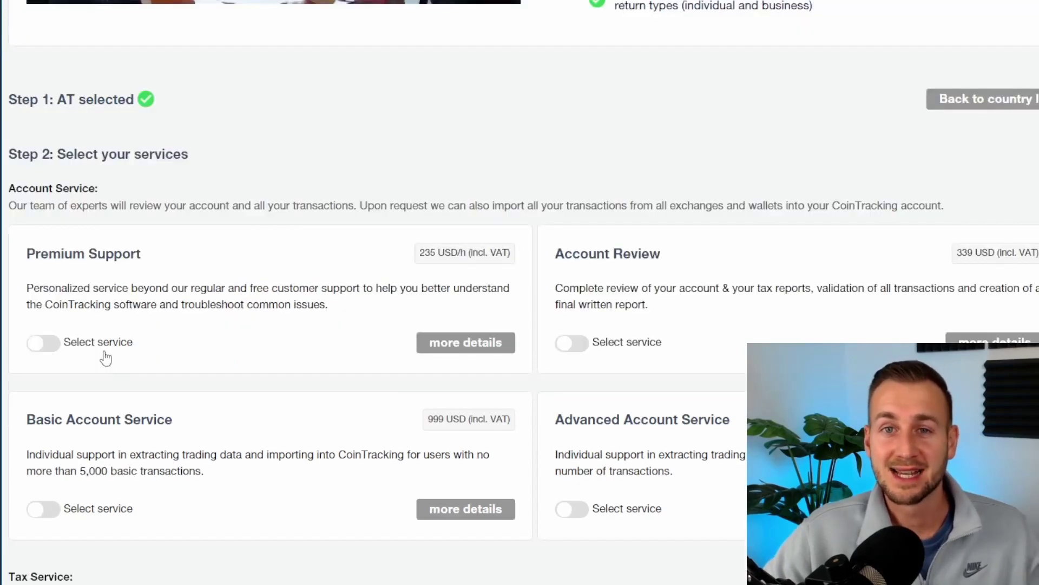
- Select the Premium Support service and scroll down to the Step 3 request form
{"action": "left_click", "coordinate": [49, 344]}
{"action": "scroll", "coordinate": [467, 320], "scroll_direction": "down", "scroll_amount": 3}
{"action": "scroll", "coordinate": [470, 314], "scroll_direction": "down", "scroll_amount": 10}
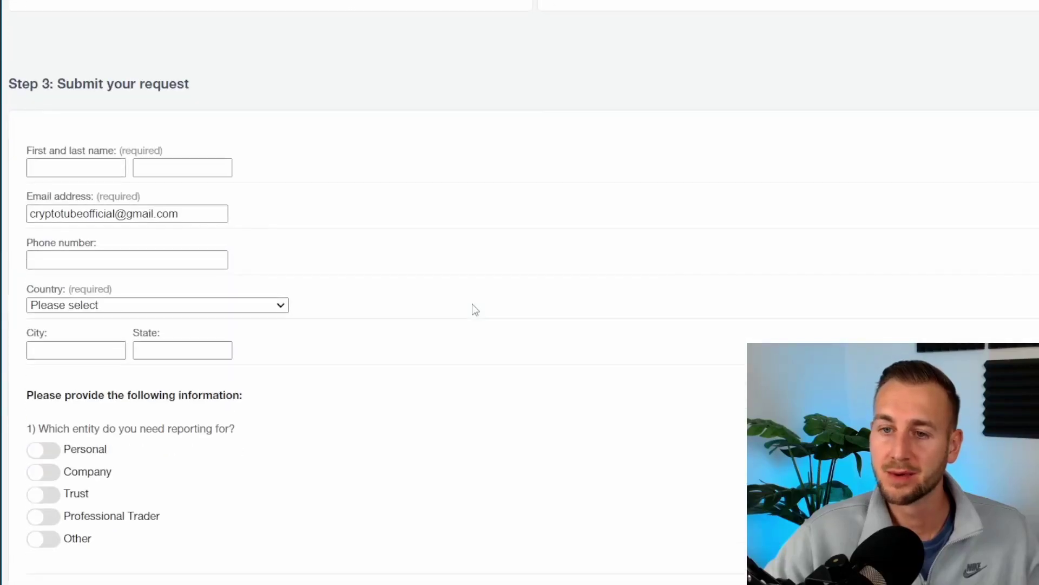